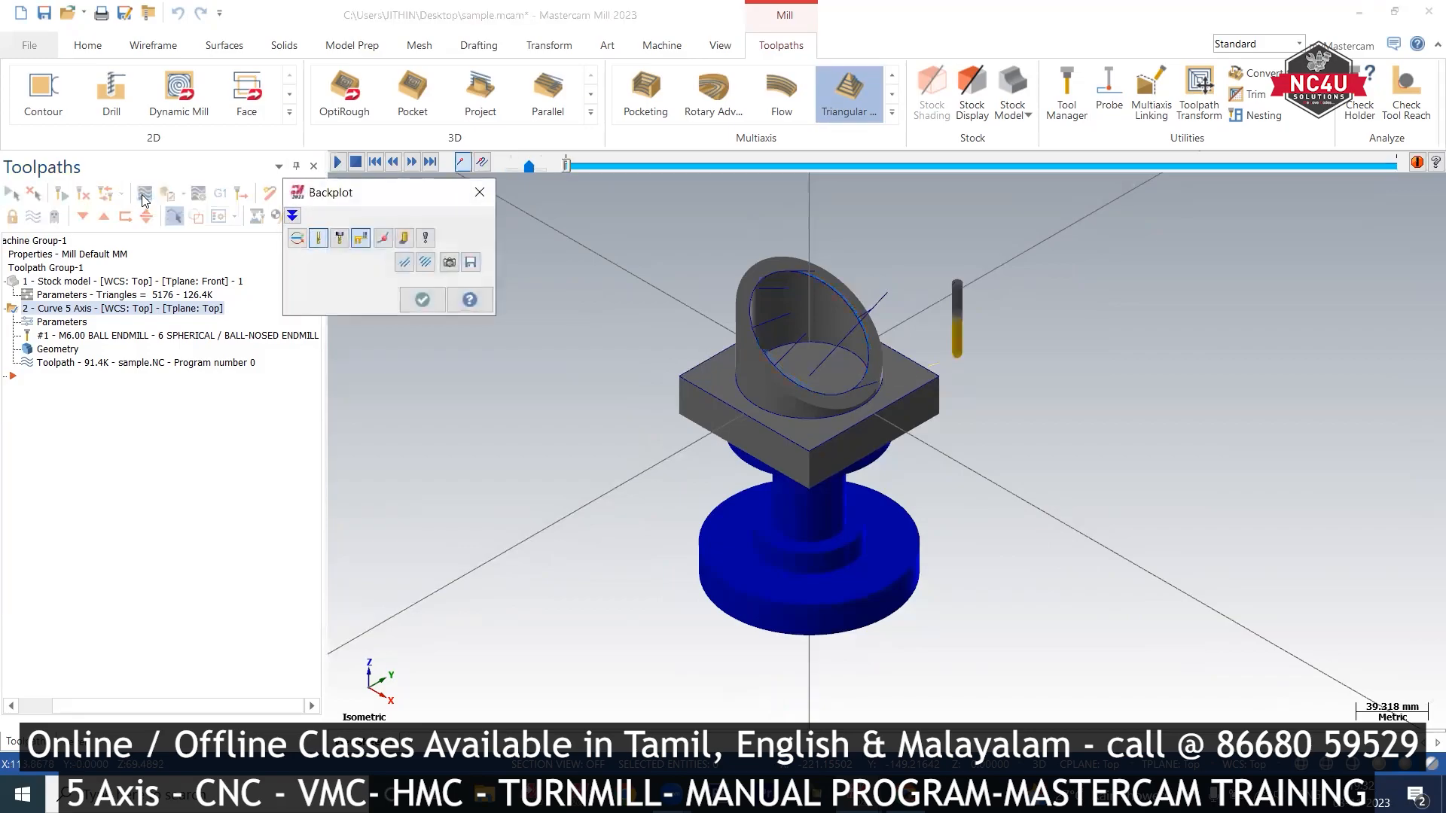
Step: Play the backplot of the Curve 5 Axis toolpath, inspect the tool motion around the bore rim, and close the backplot
key("s")
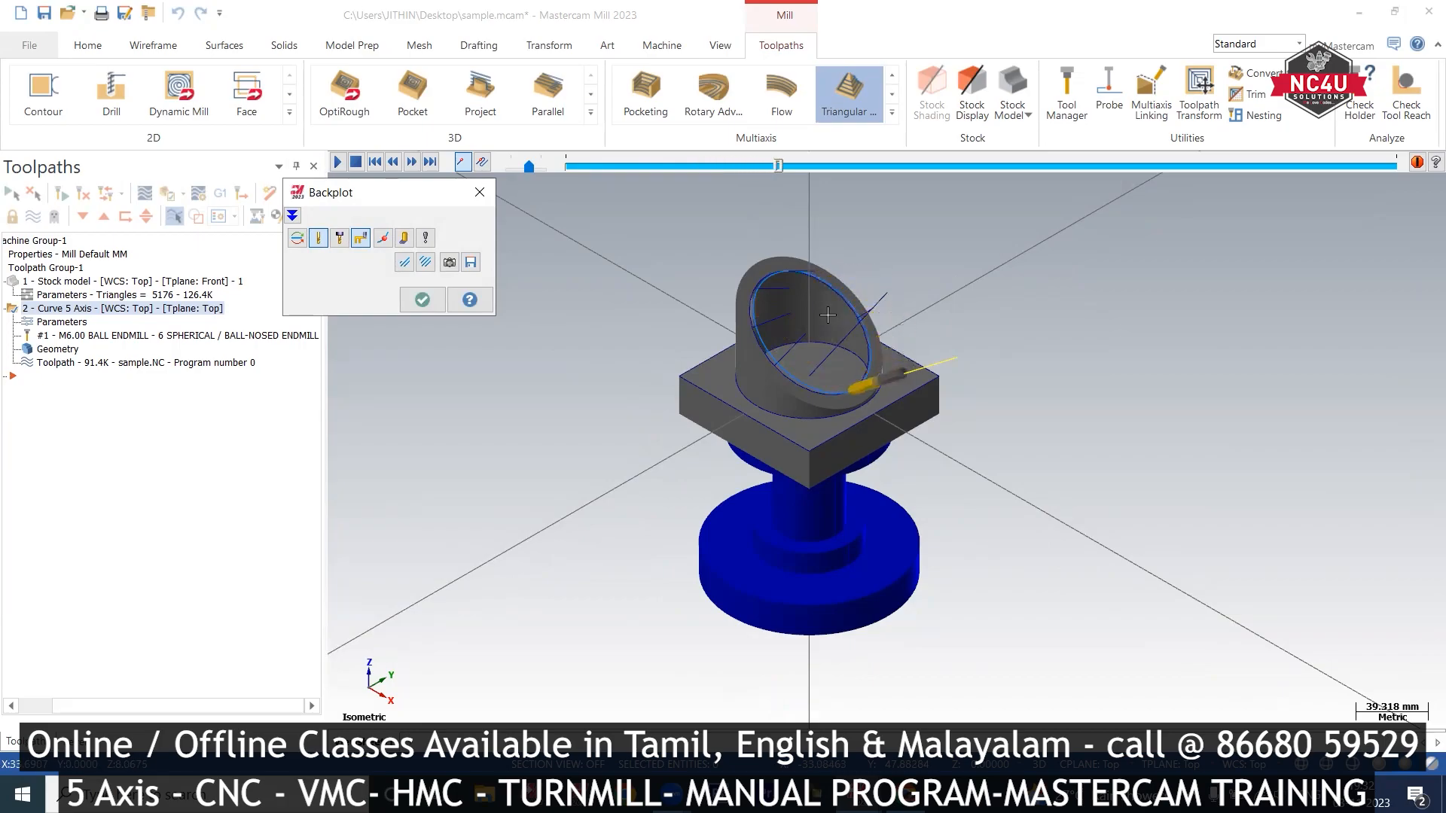
scroll(790, 292, "up", 2)
scroll(790, 293, "up", 2)
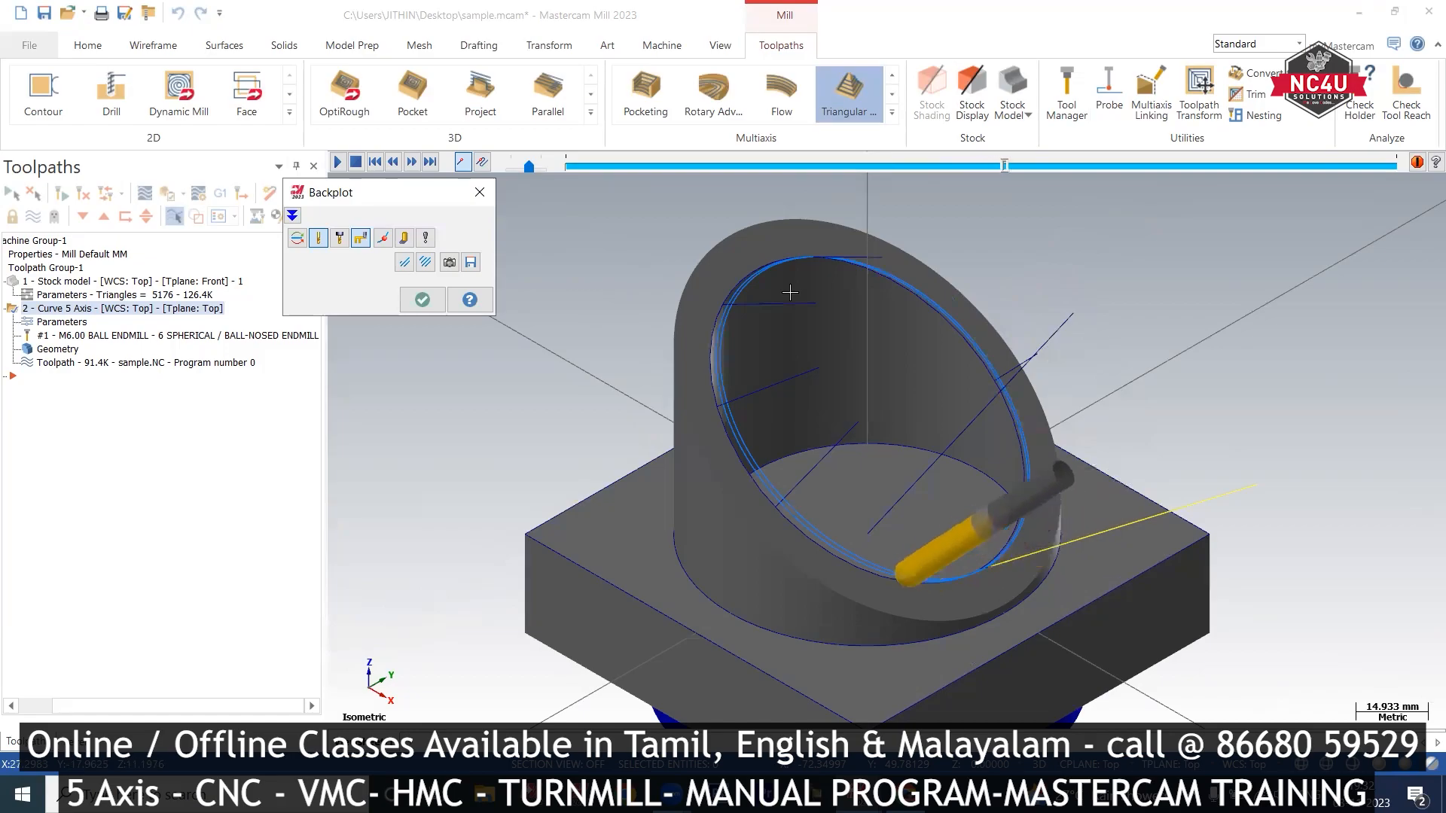
left_click(467, 202)
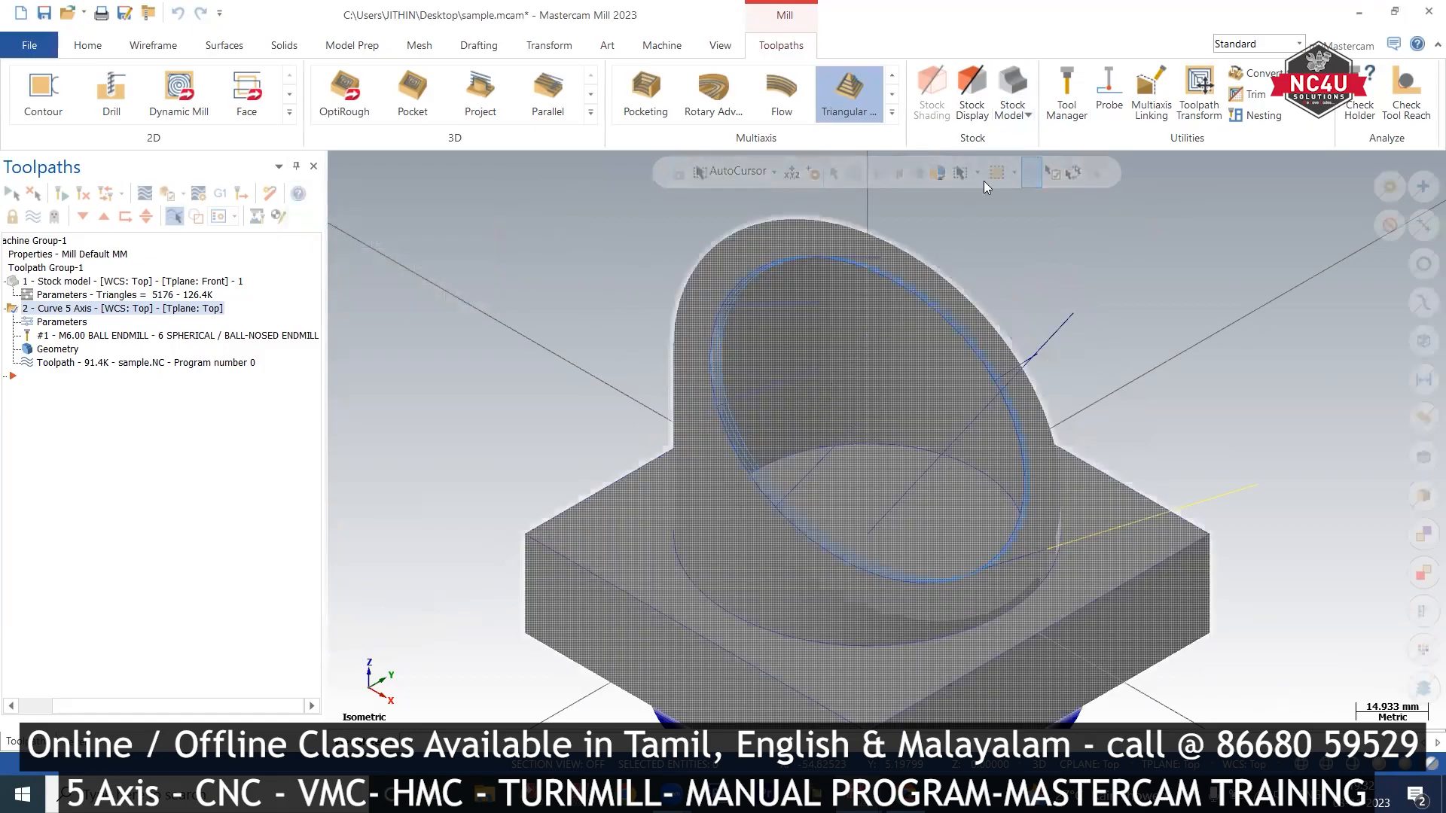
Step: Open the 6 mm ball endmill's holder for editing in the Tool Manager and delete all its segments
left_click(1069, 102)
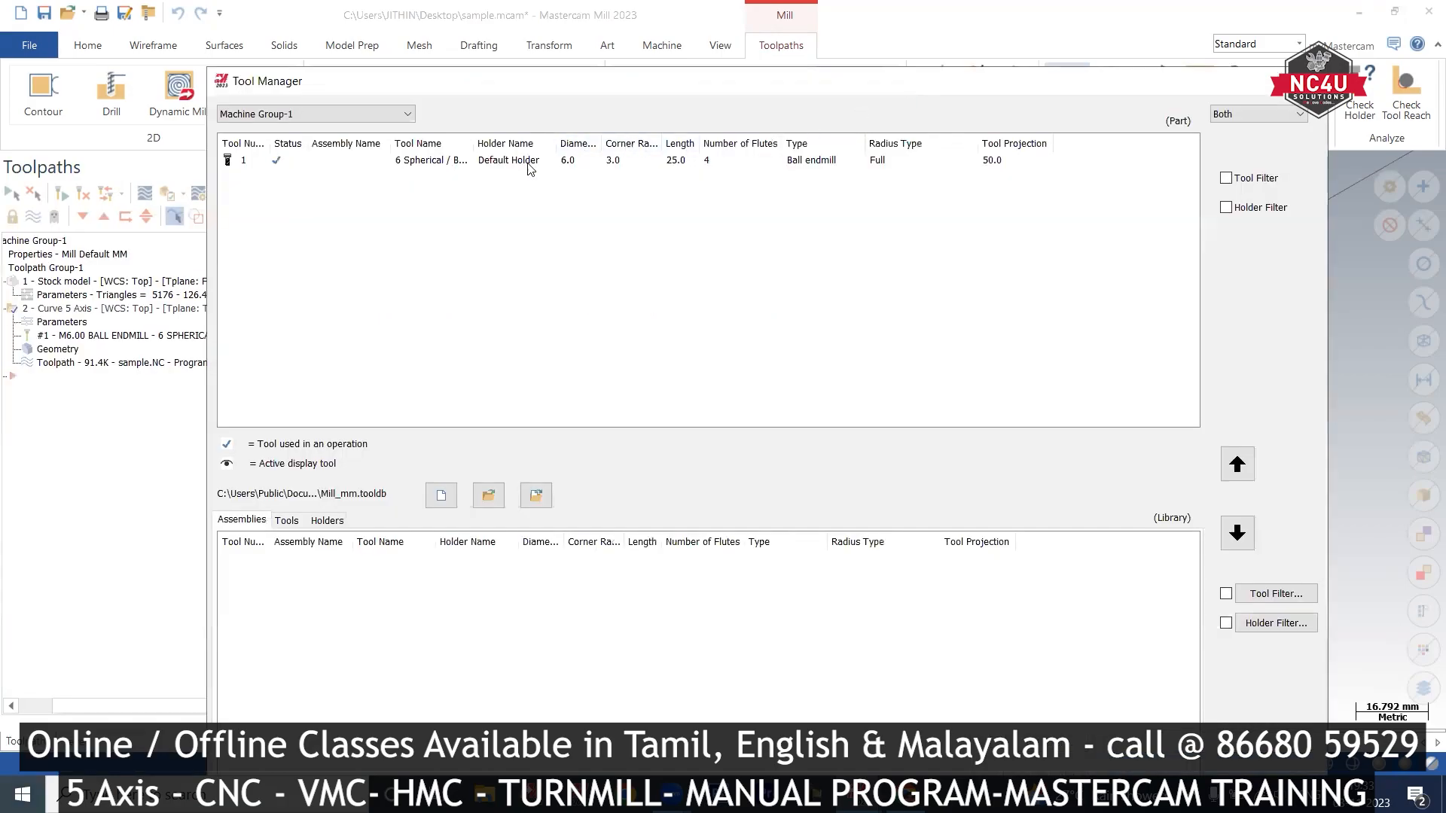
right_click(529, 163)
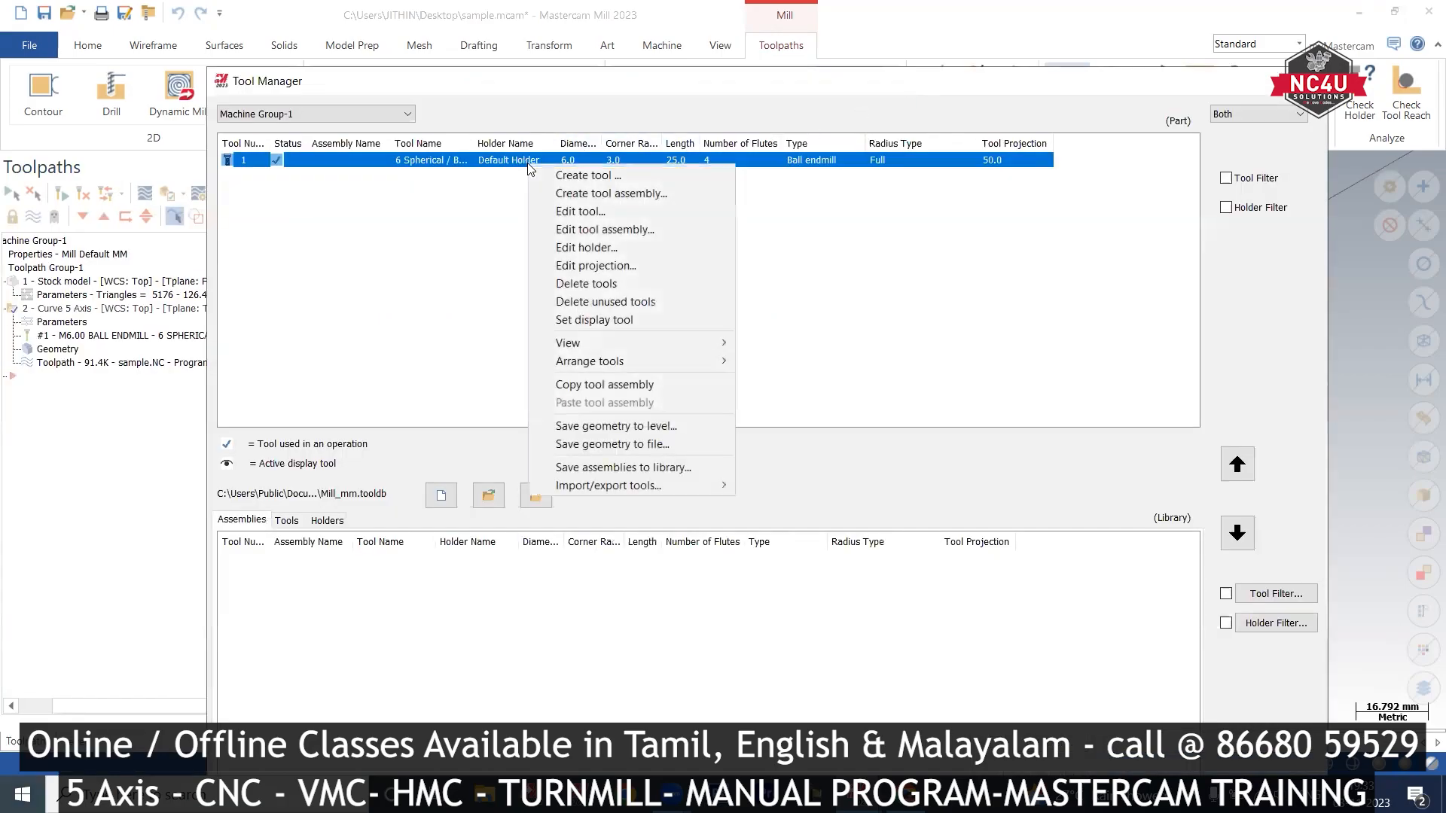
left_click(584, 248)
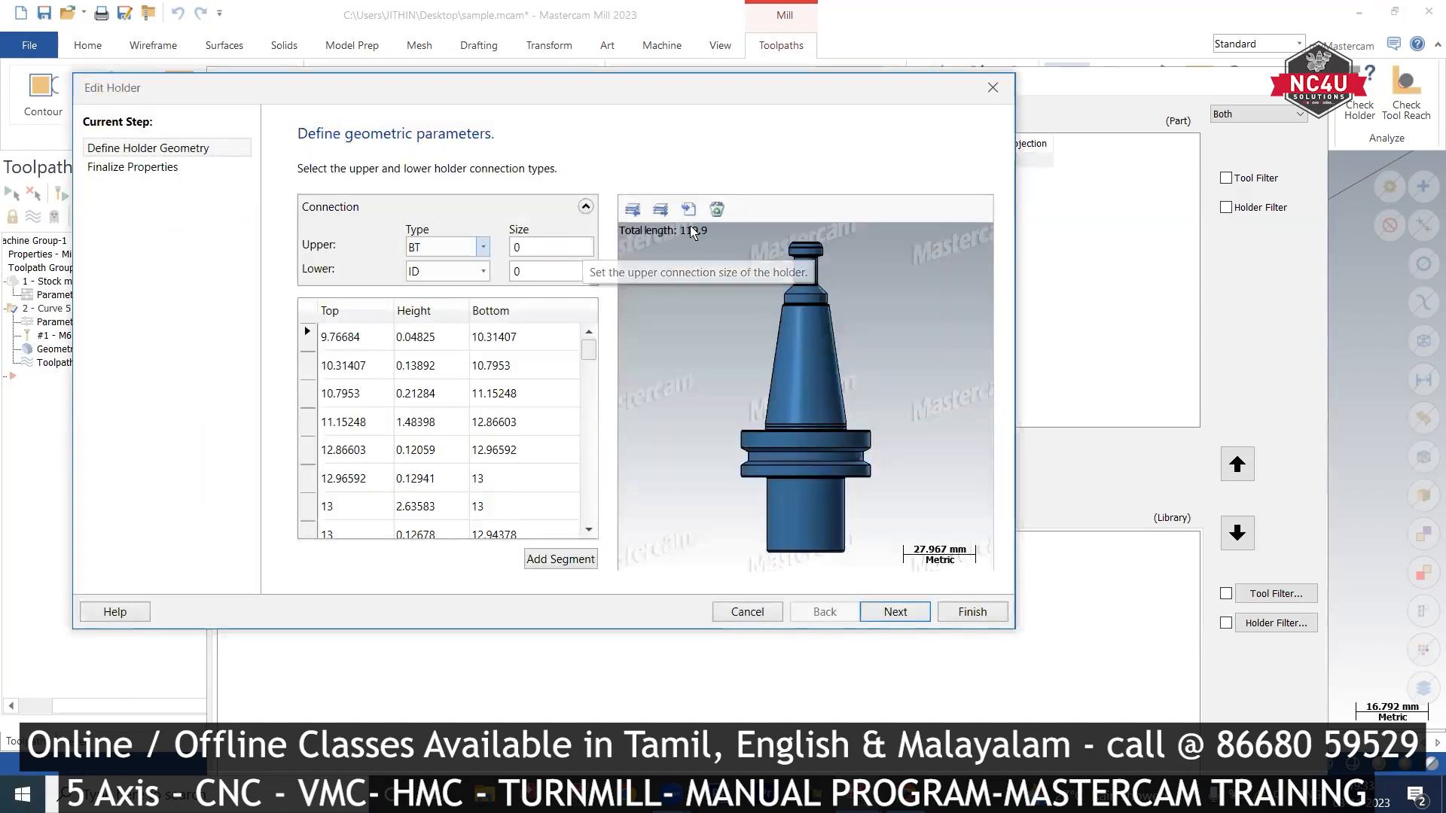
left_click(717, 208)
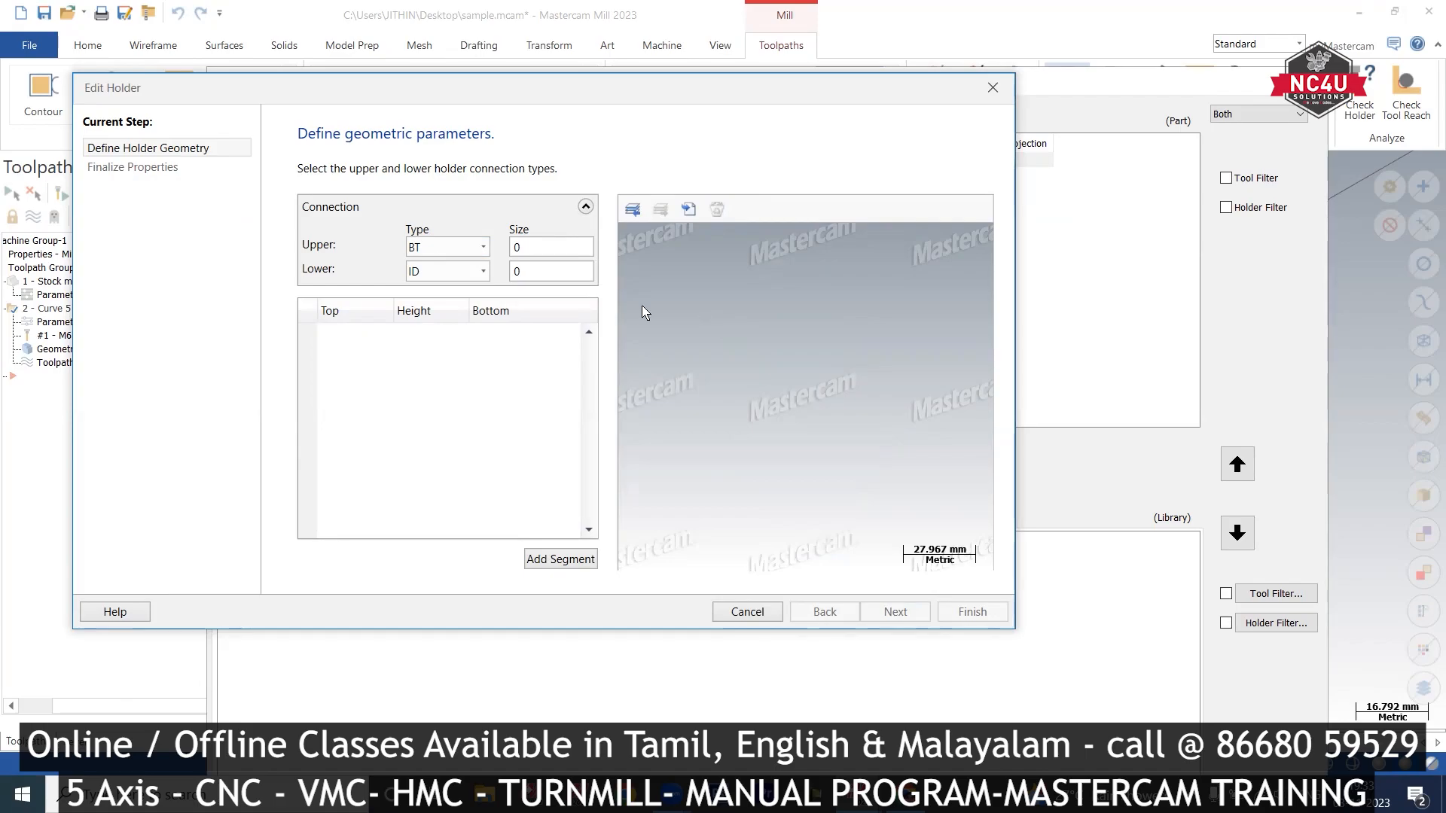
Step: Add a first holder segment with its top and bottom diameters set to 32 mm
left_click(561, 559)
left_click(346, 339)
type("32")
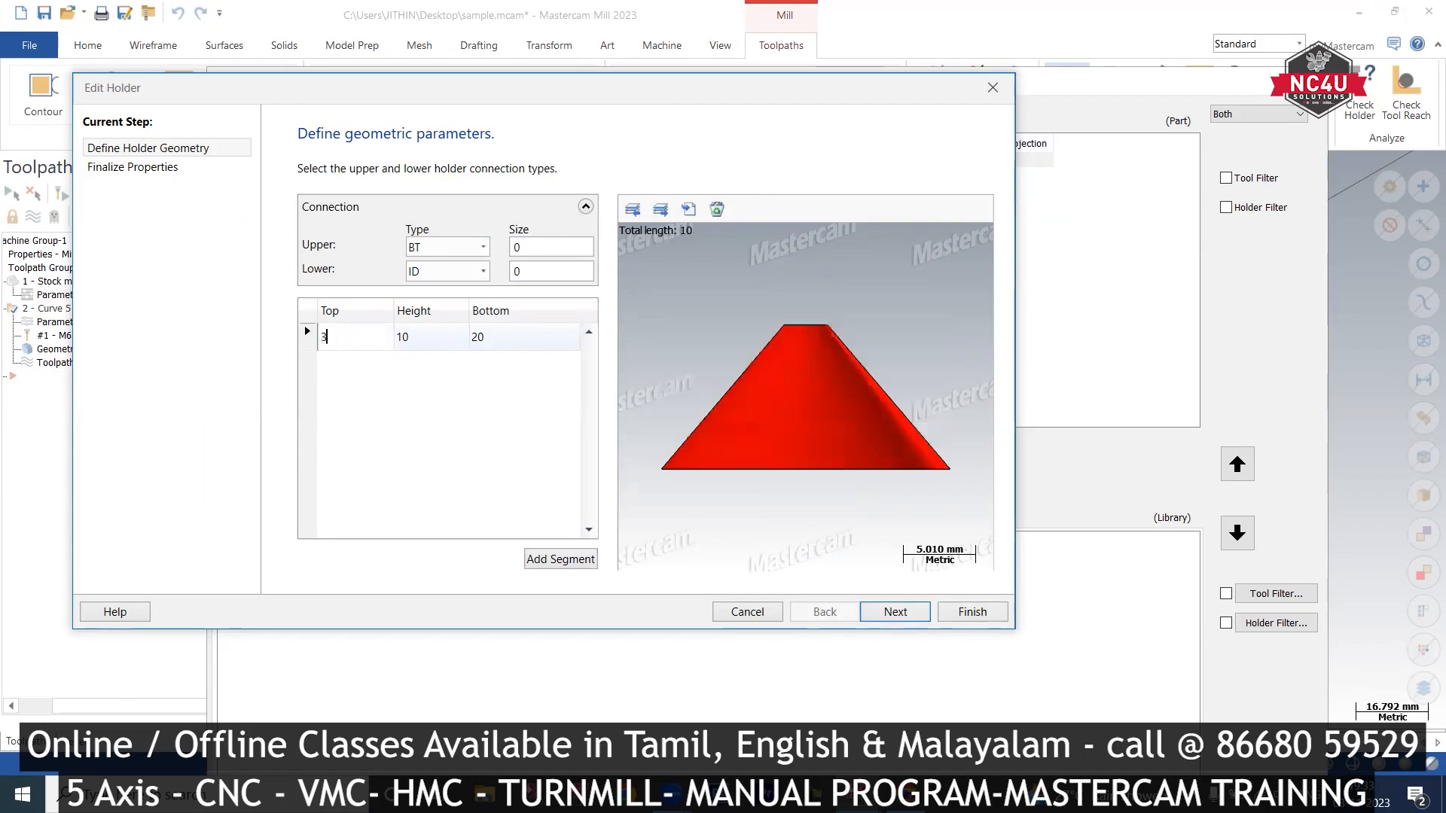
left_click(501, 338)
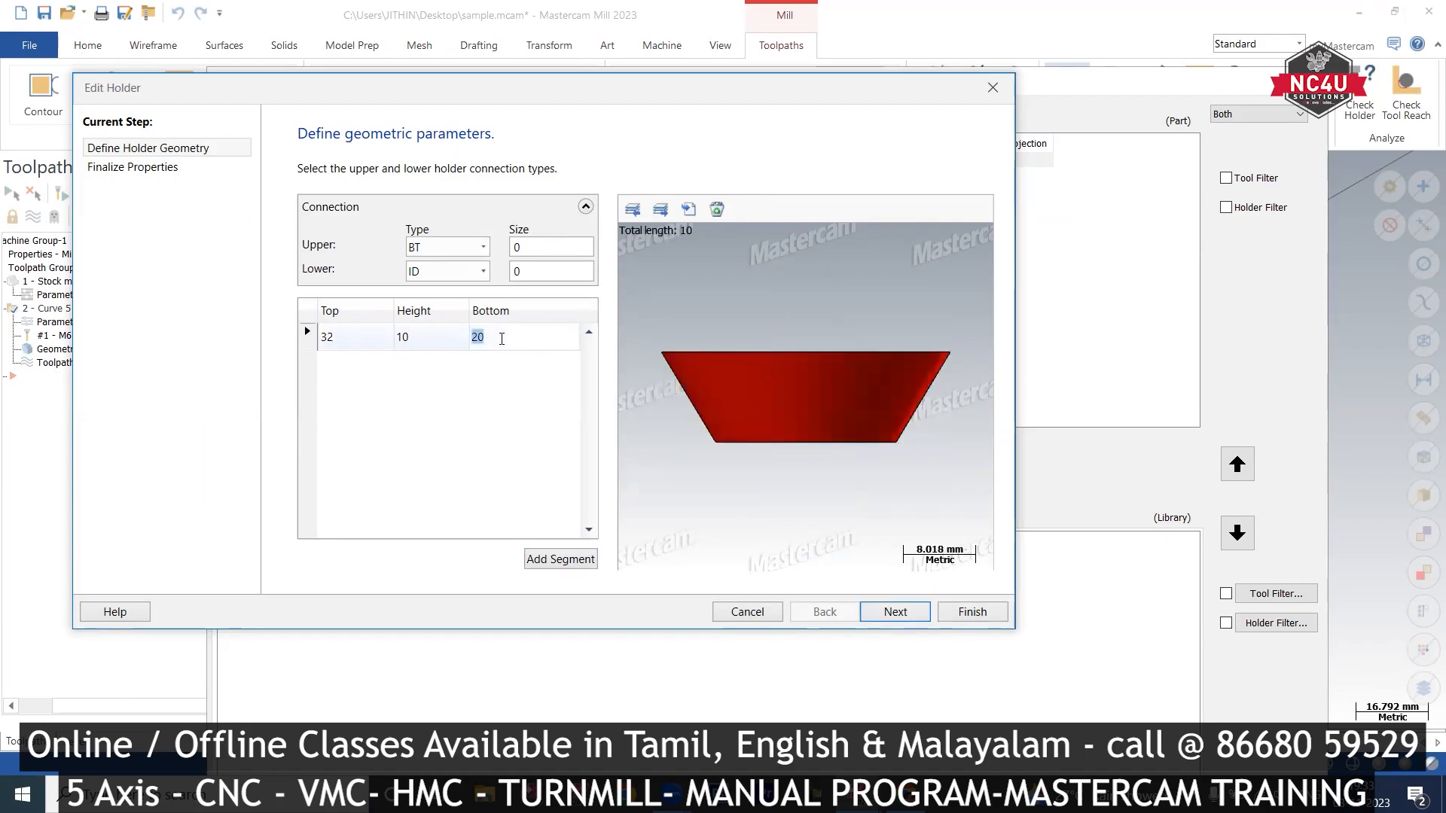
type("32")
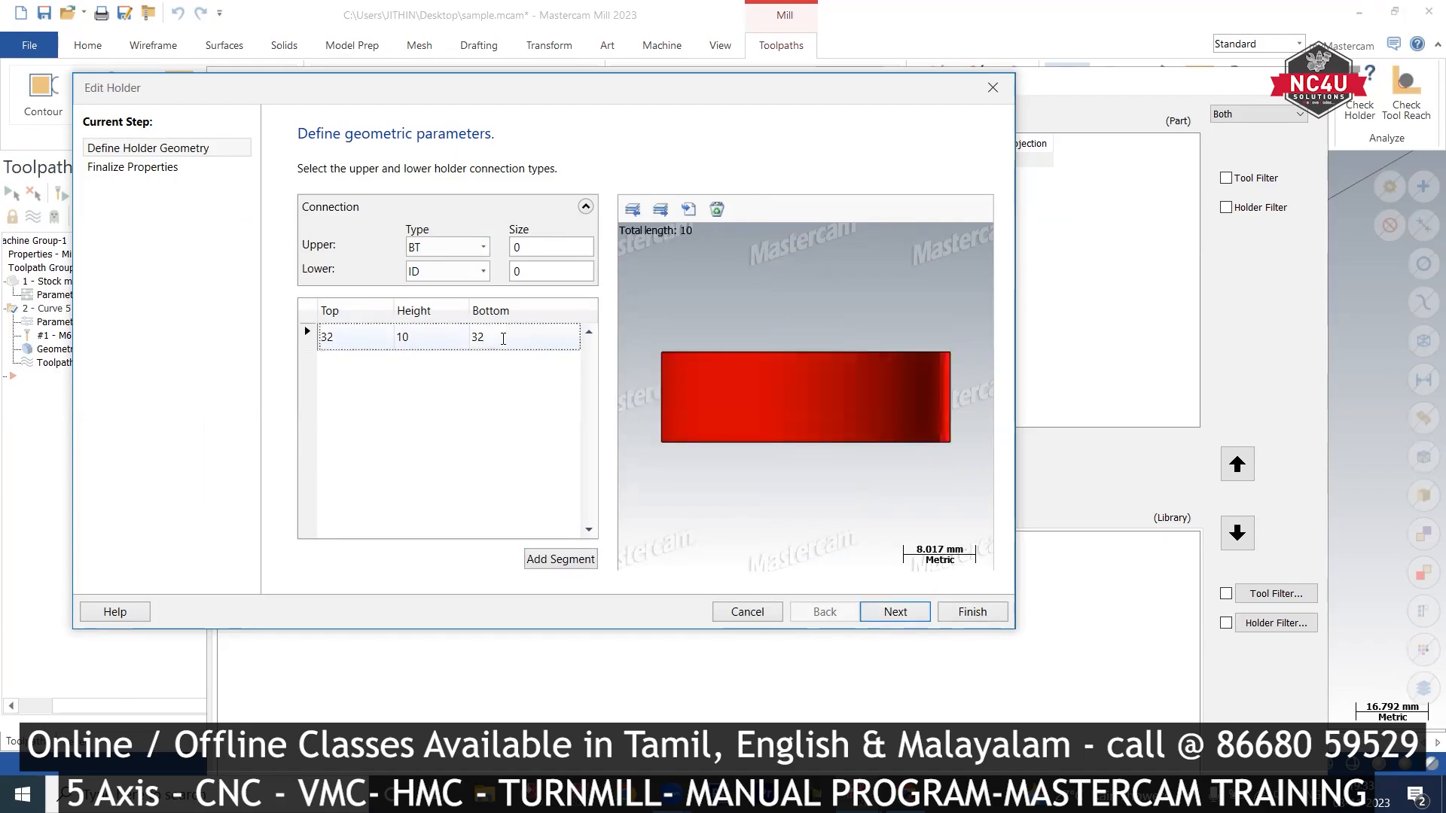
Step: Add a second holder segment with top and bottom diameters of 20 mm and a height of 10 mm
left_click(560, 558)
left_click(351, 374)
left_click(485, 367)
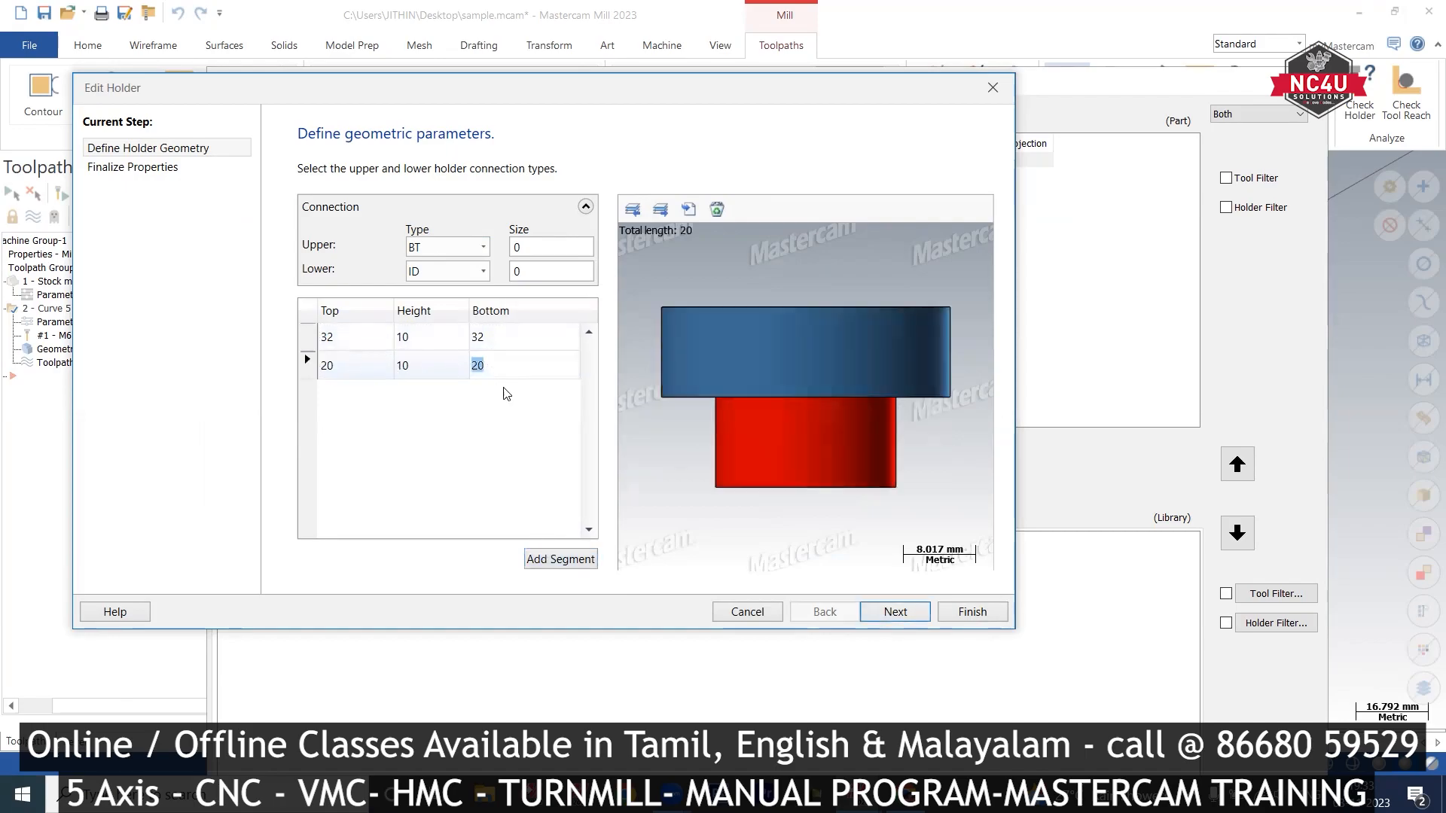
Step: Add a third holder segment with a 20 mm top, 10 mm bottom and 70 mm height, then finish the holder and close the Tool Manager
left_click(560, 559)
left_click(345, 393)
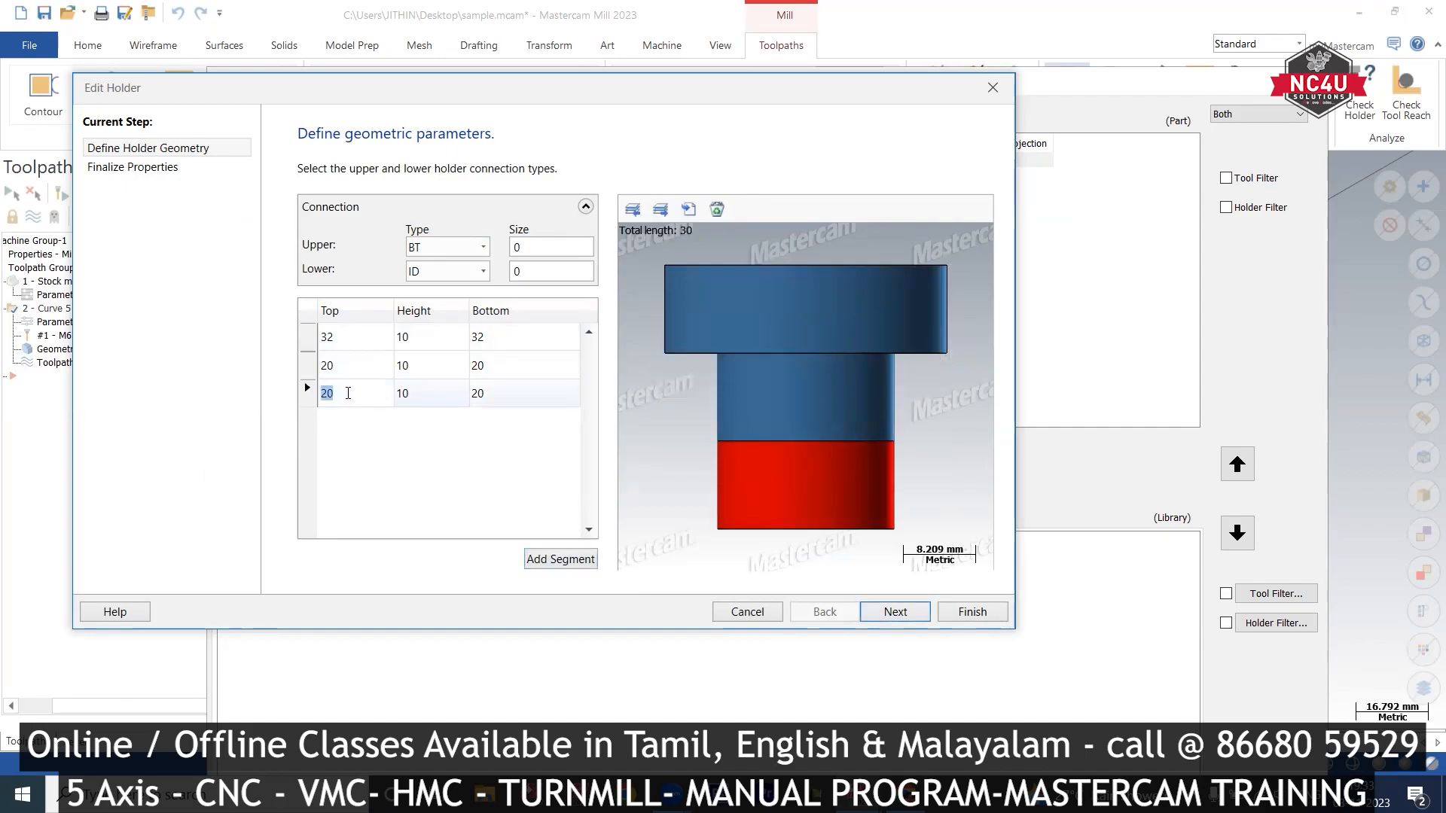
left_click(482, 394)
type("10")
key("Return")
left_click(433, 396)
type("70")
key("Return")
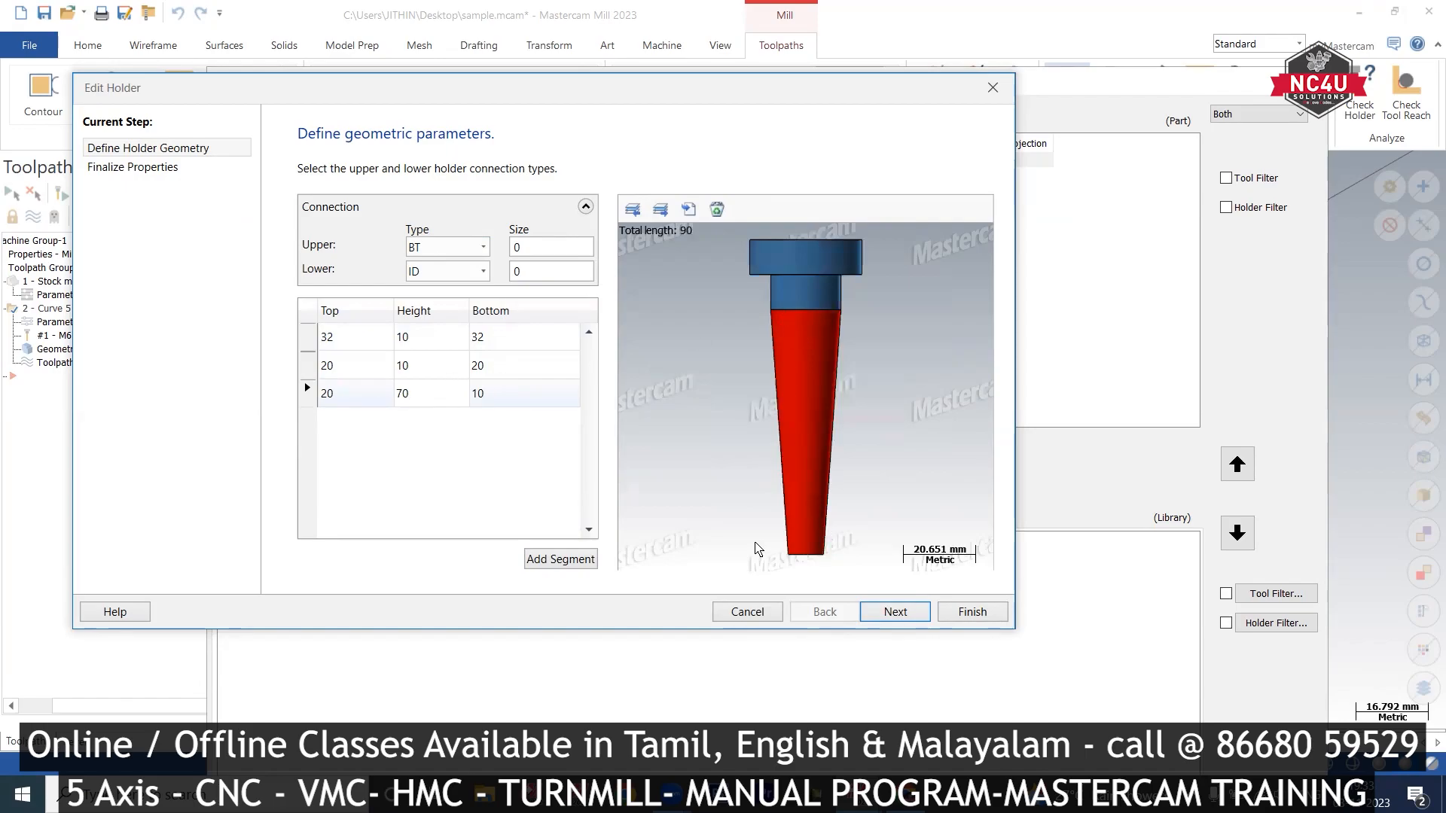
left_click(963, 613)
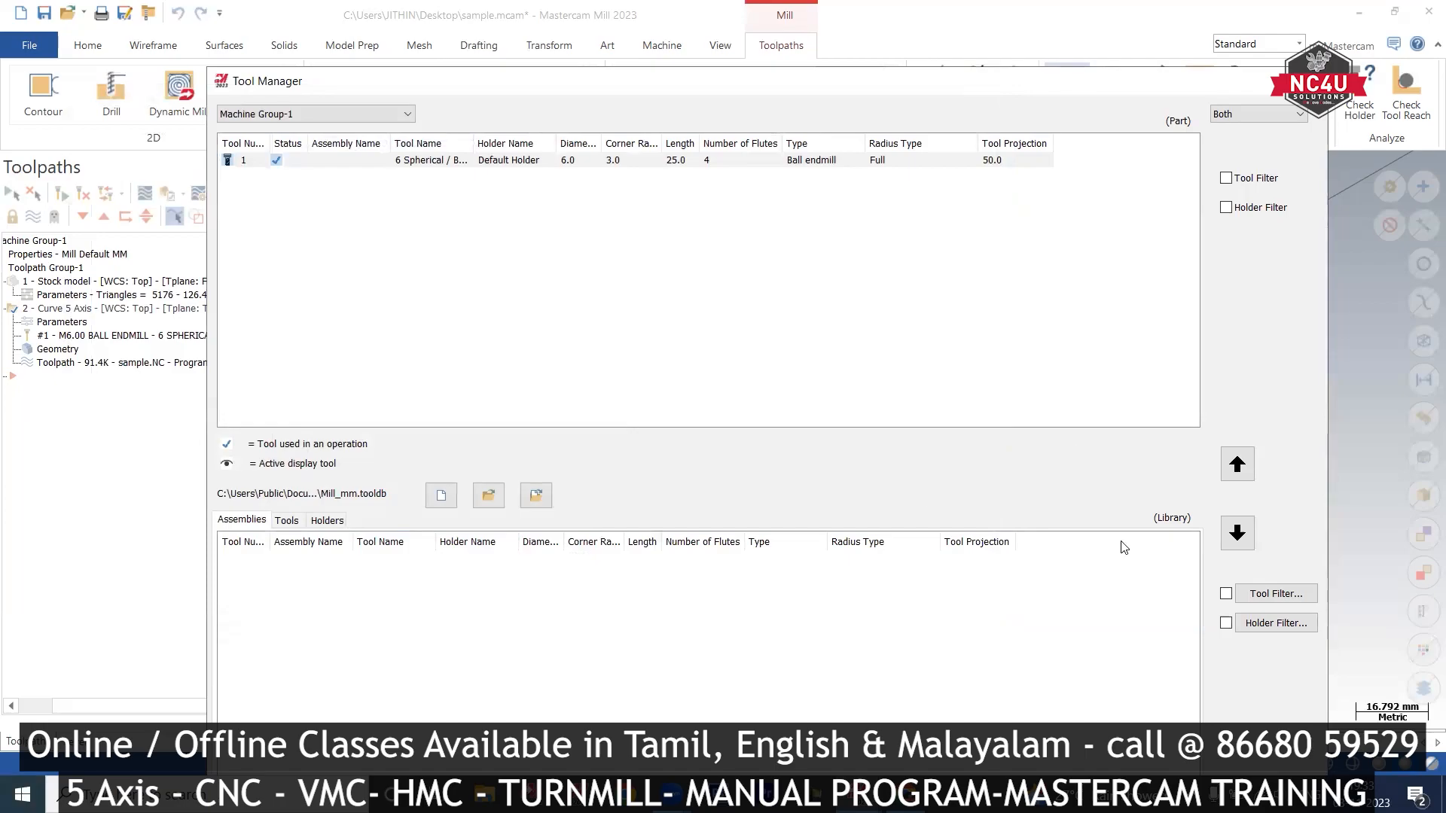
key("Escape")
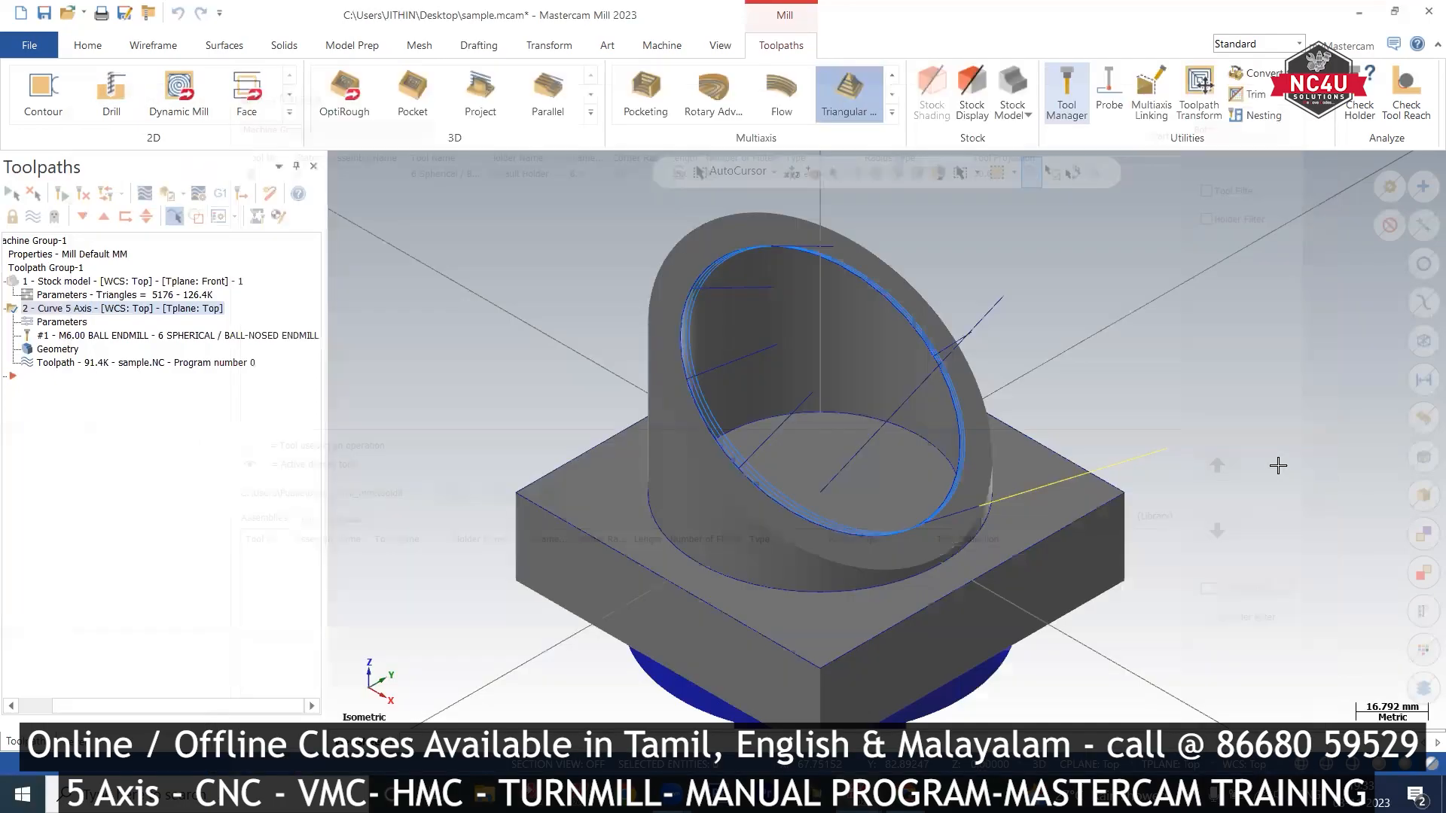
Step: Backplot the Curve 5 Axis toolpath with the holder displayed and inspect the holder's motion around the part
left_click(144, 193)
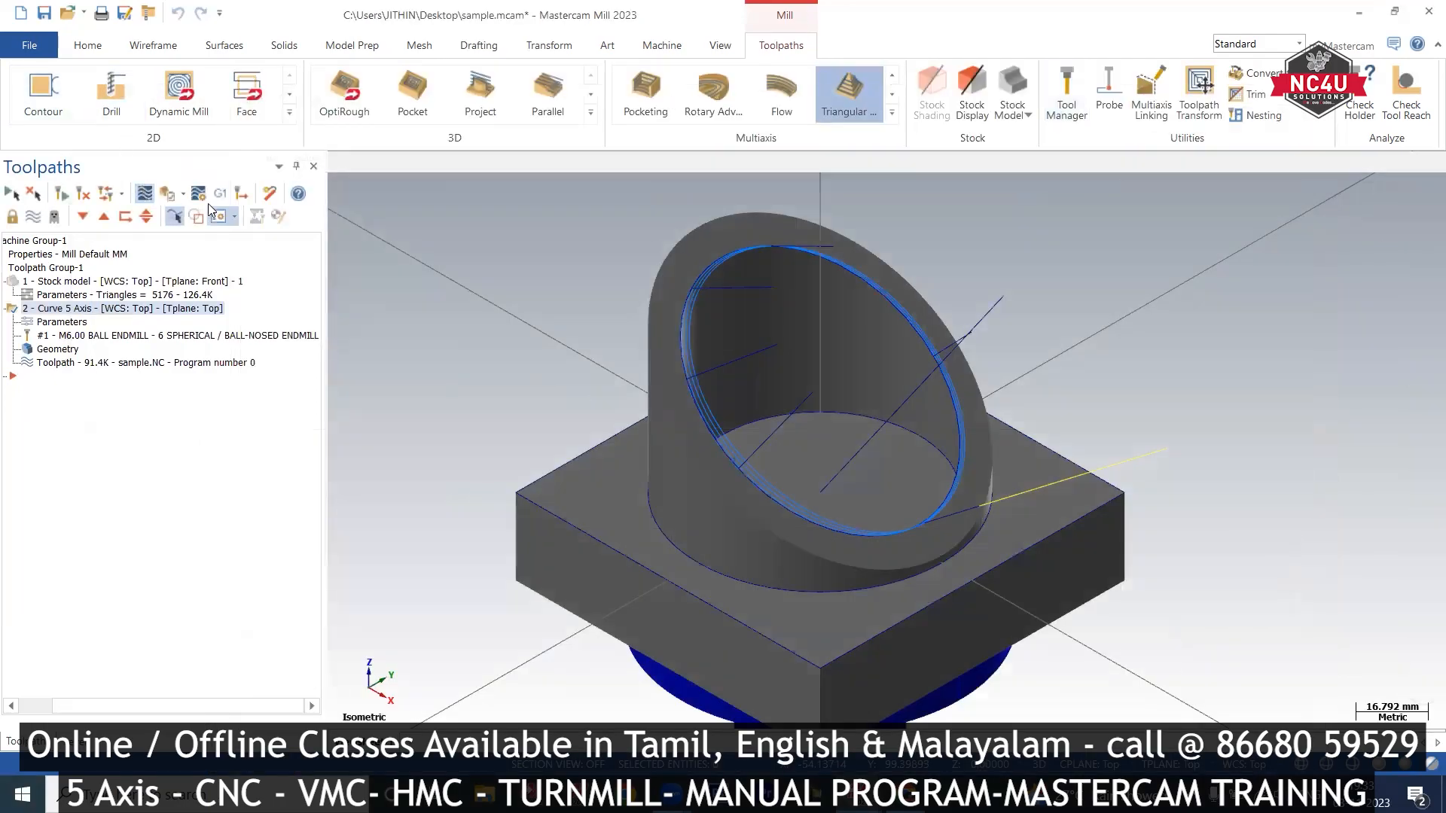
left_click(339, 238)
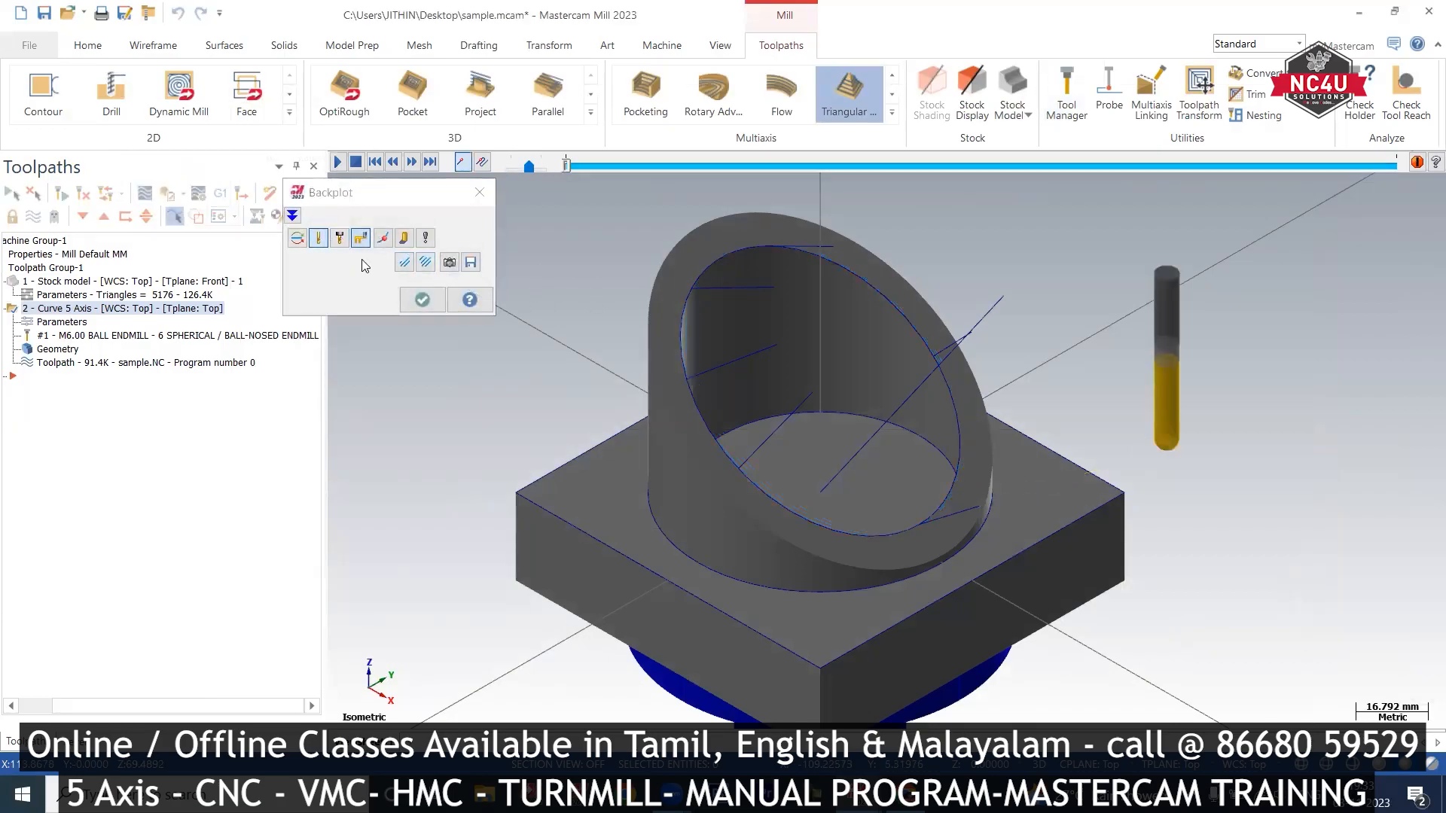
scroll(816, 432, "down", 3)
scroll(865, 256, "down", 1)
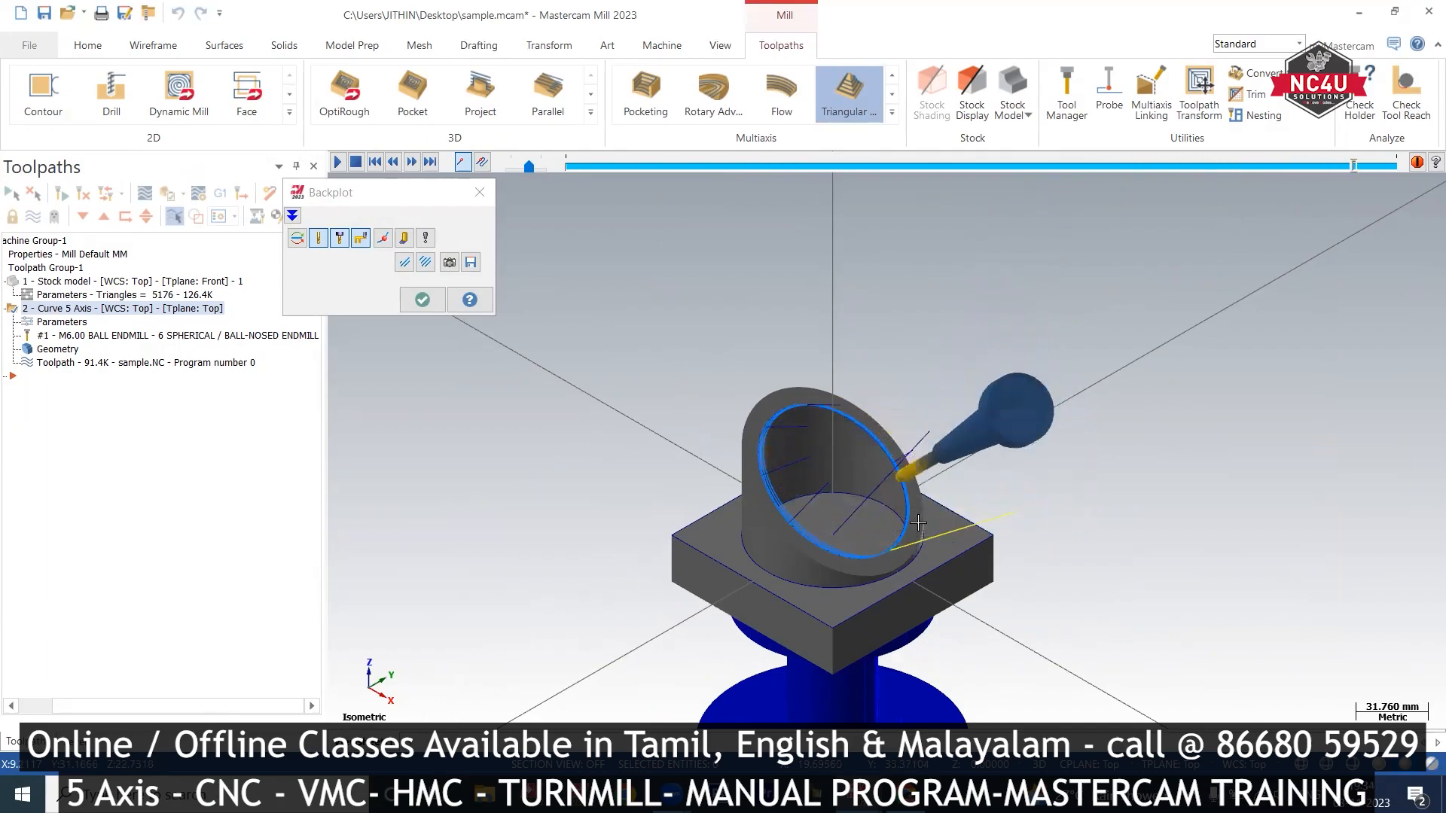
middle_click_drag(909, 480, 923, 543)
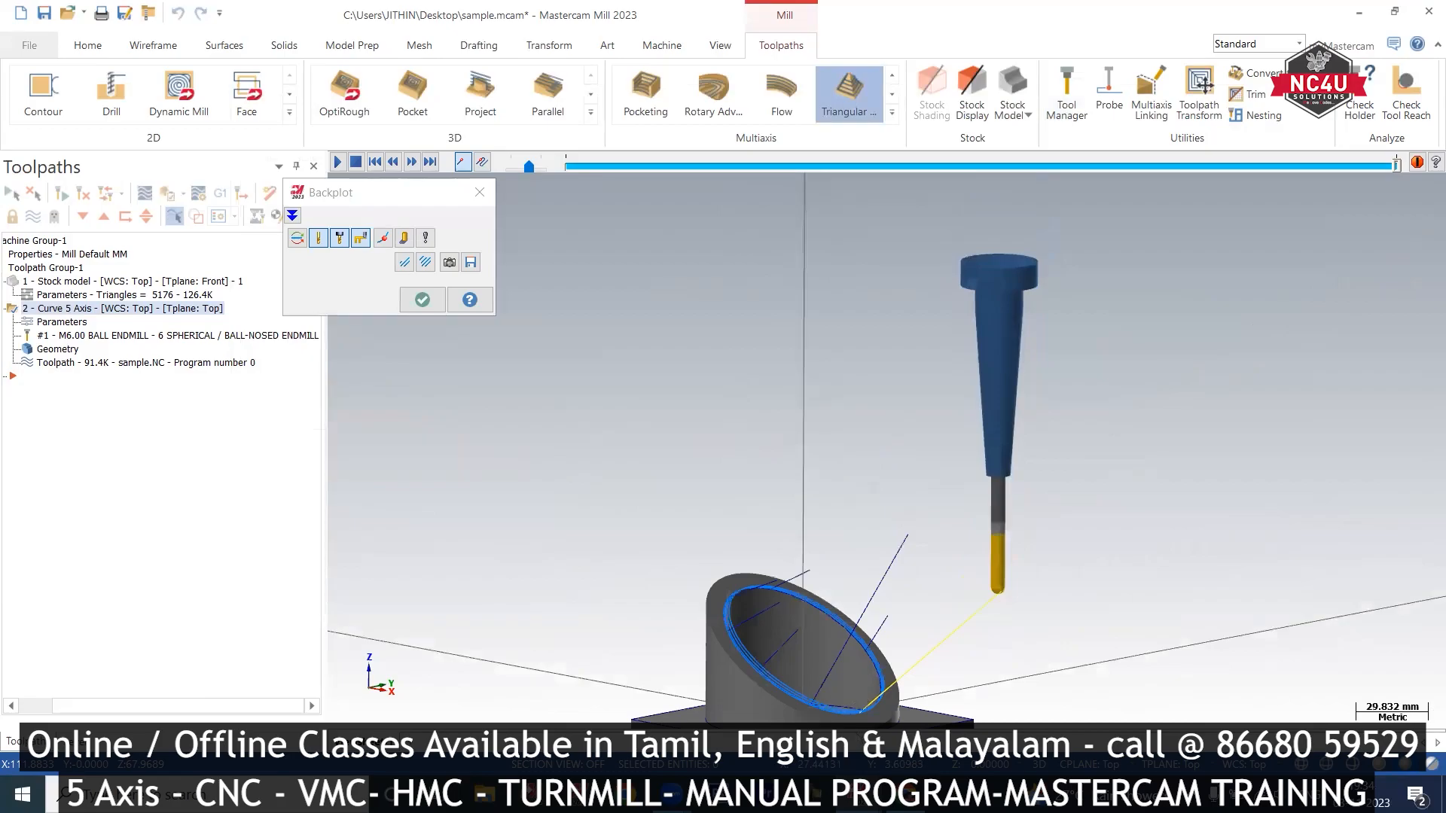
Step: Switch to the Tool holder SK30 ER25 STEP file and examine the holder model from the top, right and isometric views
left_click(968, 694)
middle_click_drag(923, 440, 781, 414)
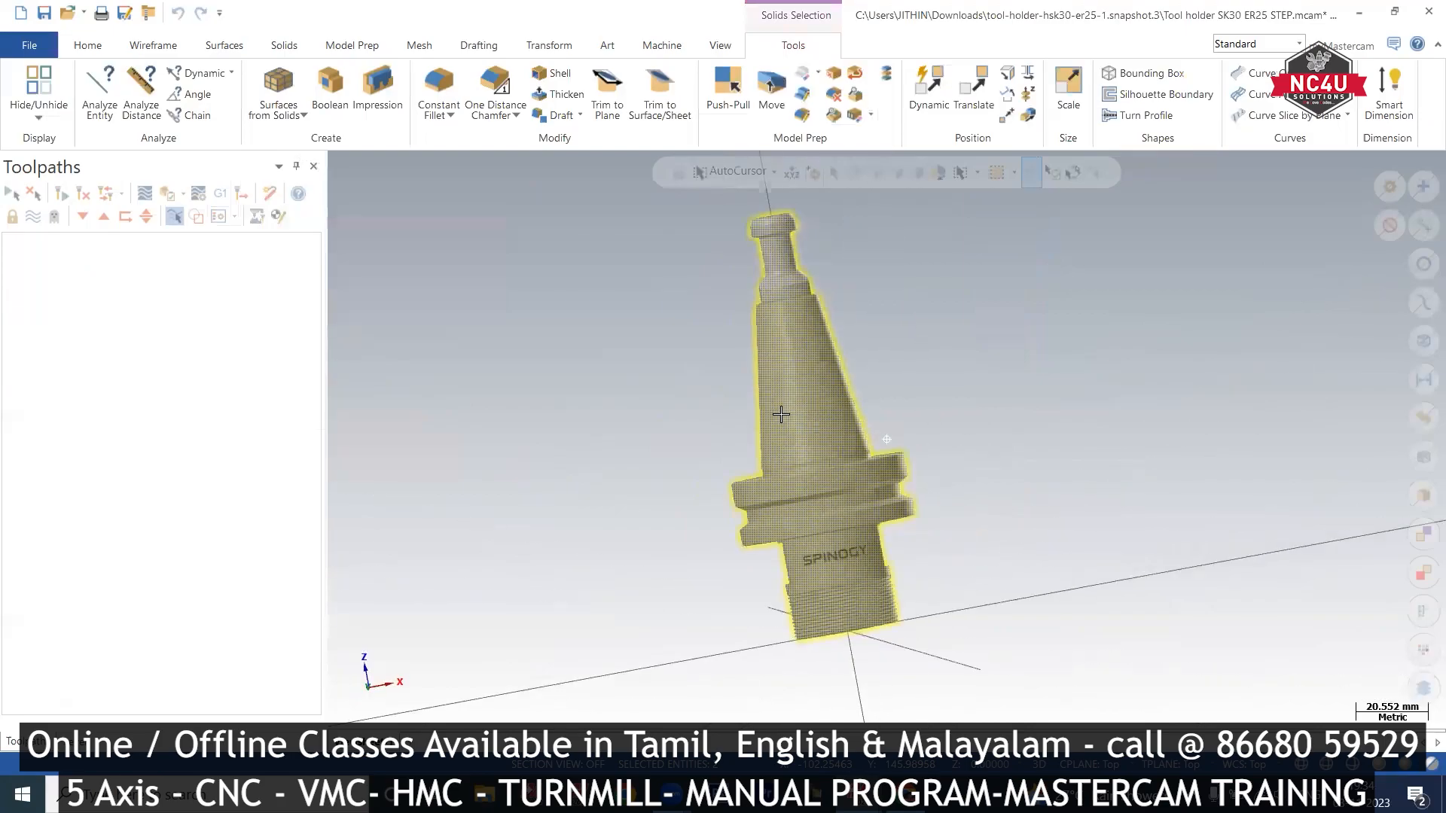
right_click(985, 364)
left_click(1026, 465)
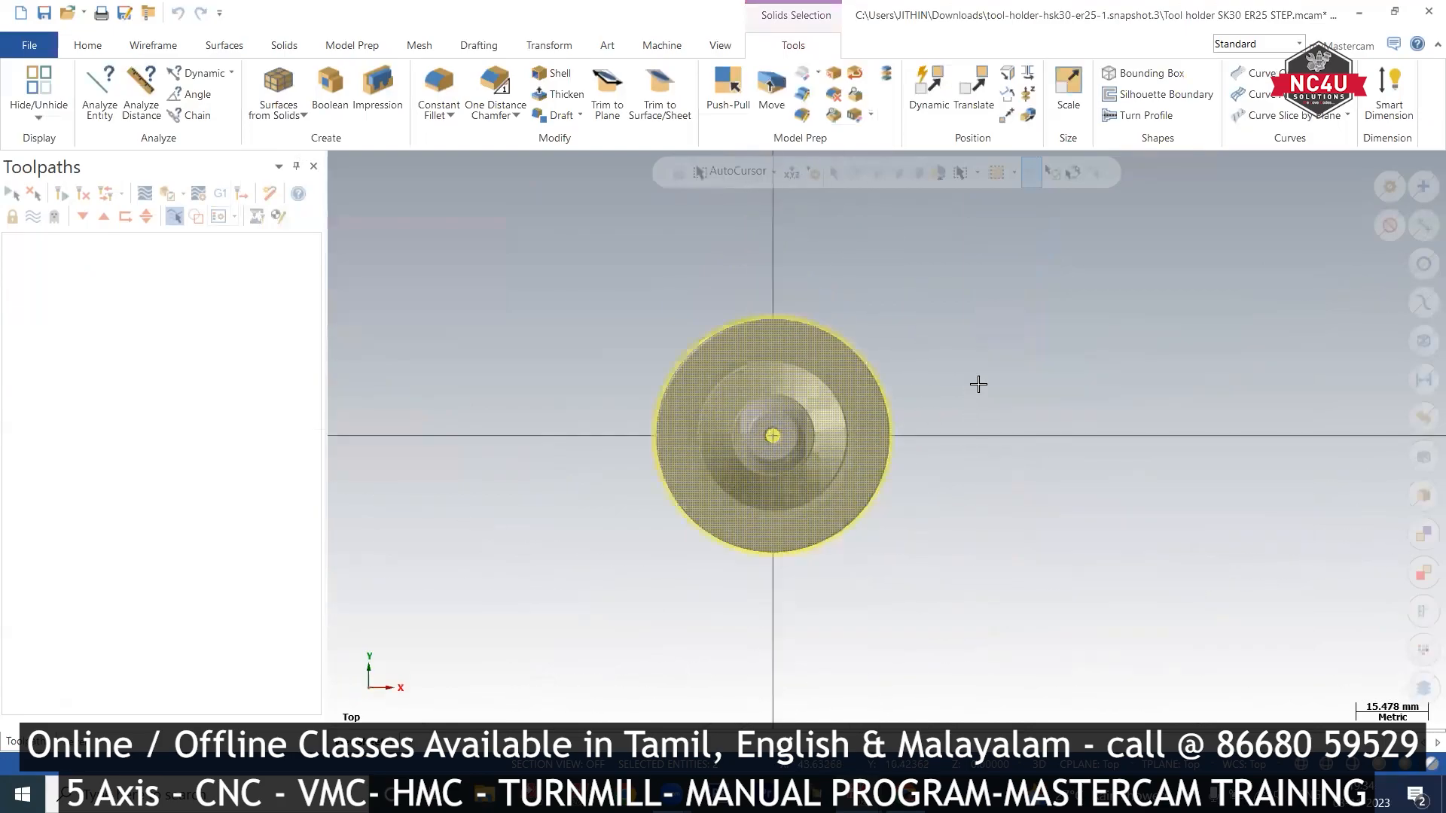
scroll(968, 385, "down", 3)
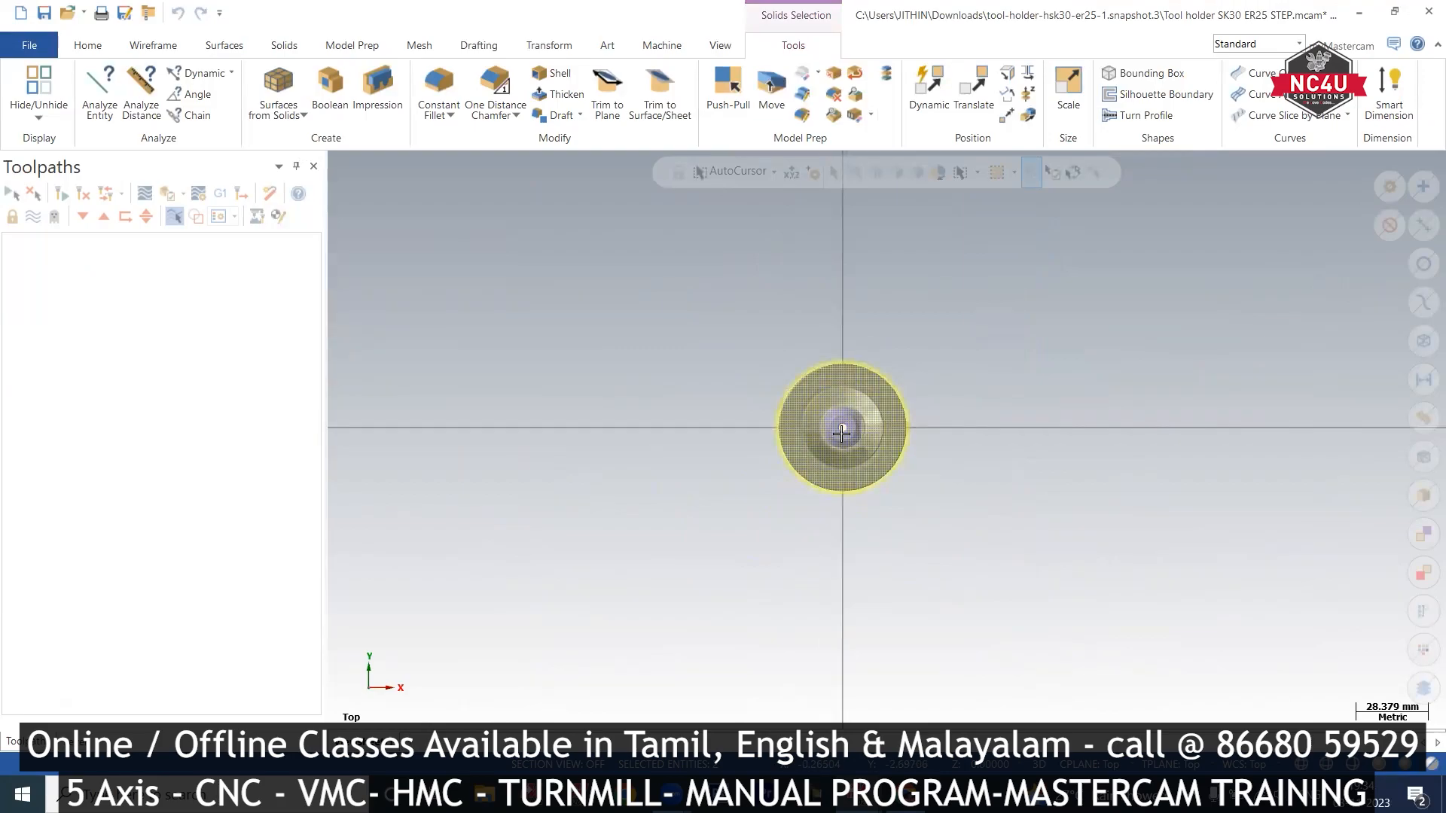
right_click(1001, 368)
left_click(1070, 524)
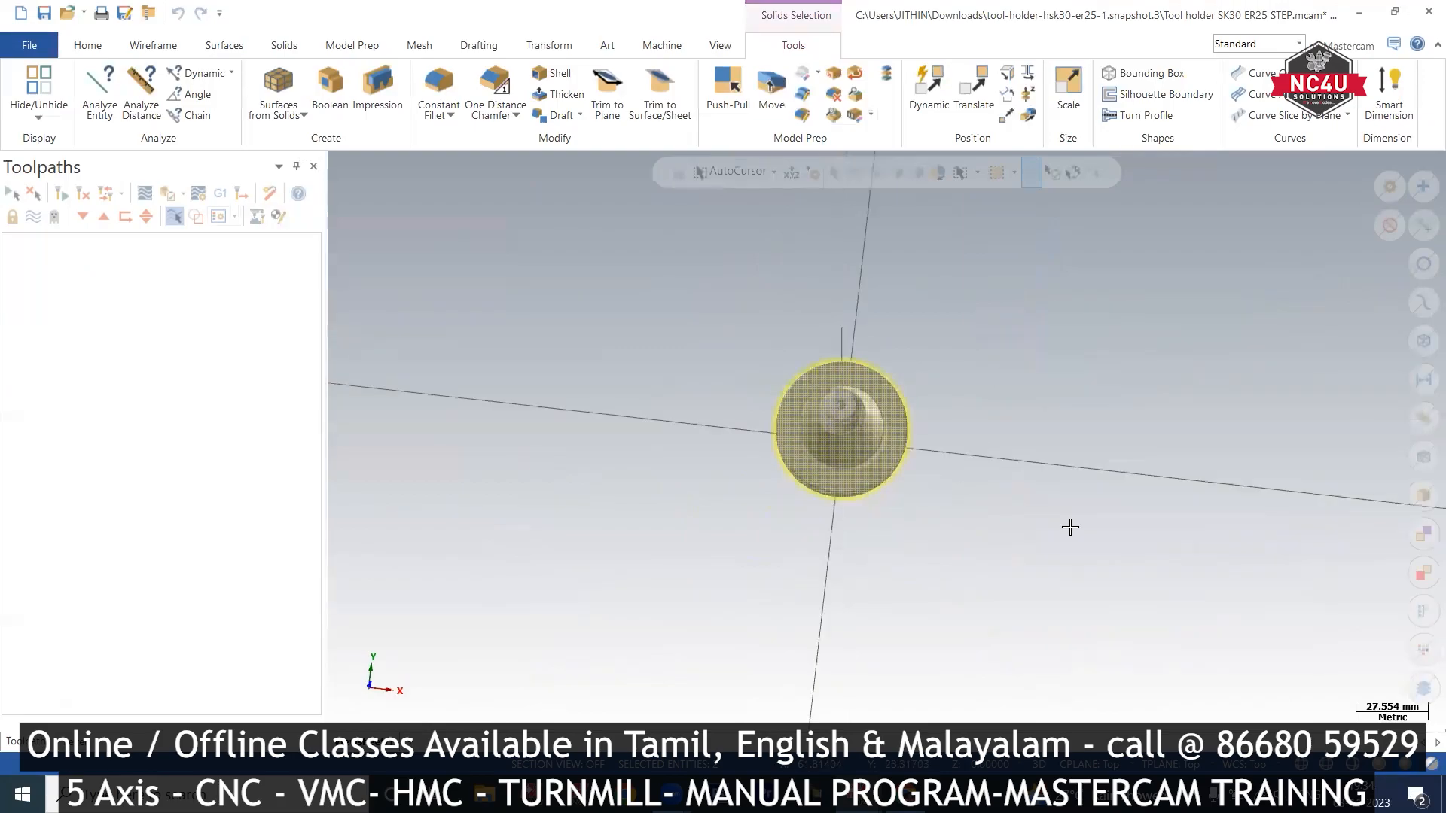
right_click(1001, 367)
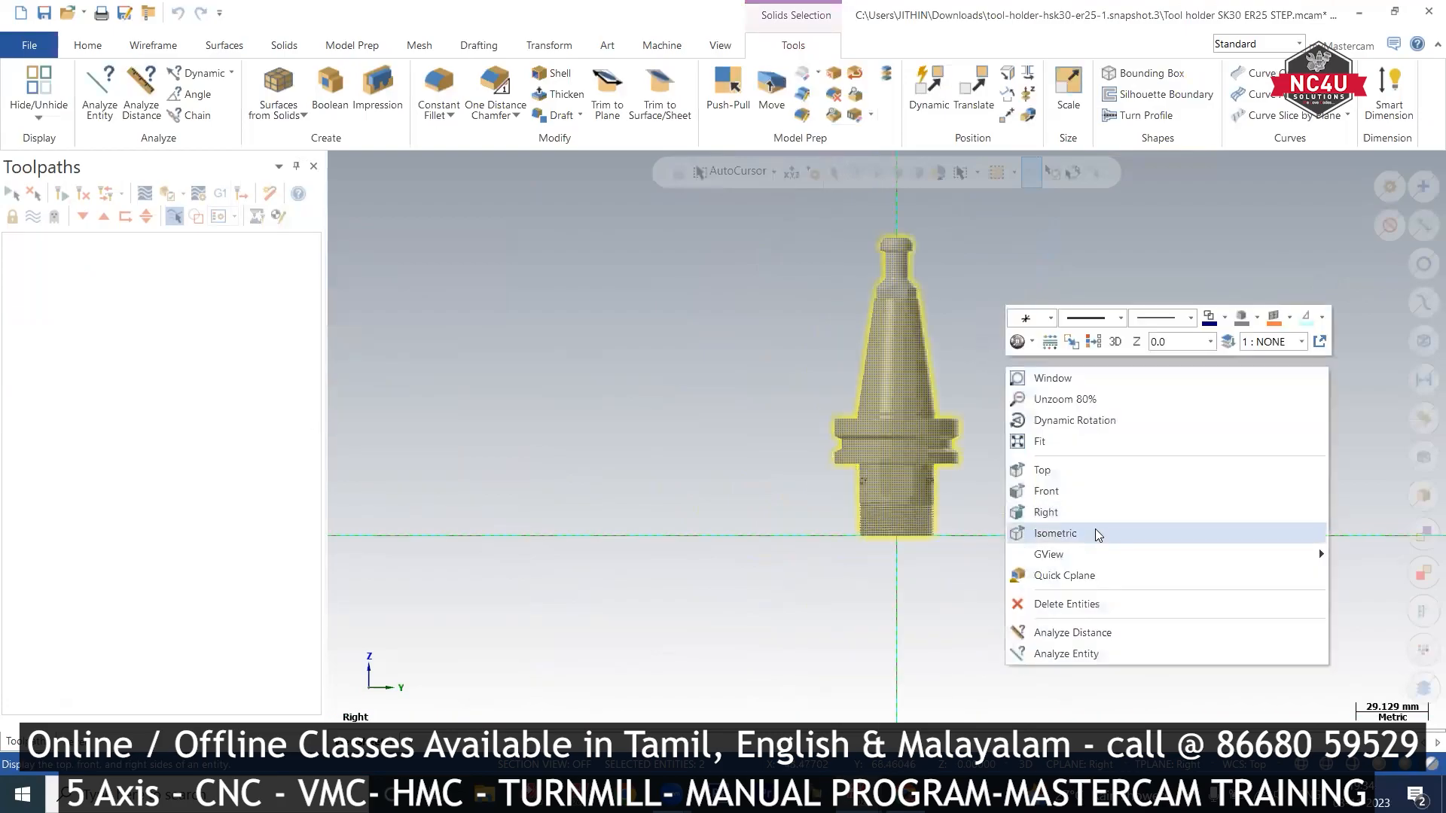
left_click(1097, 535)
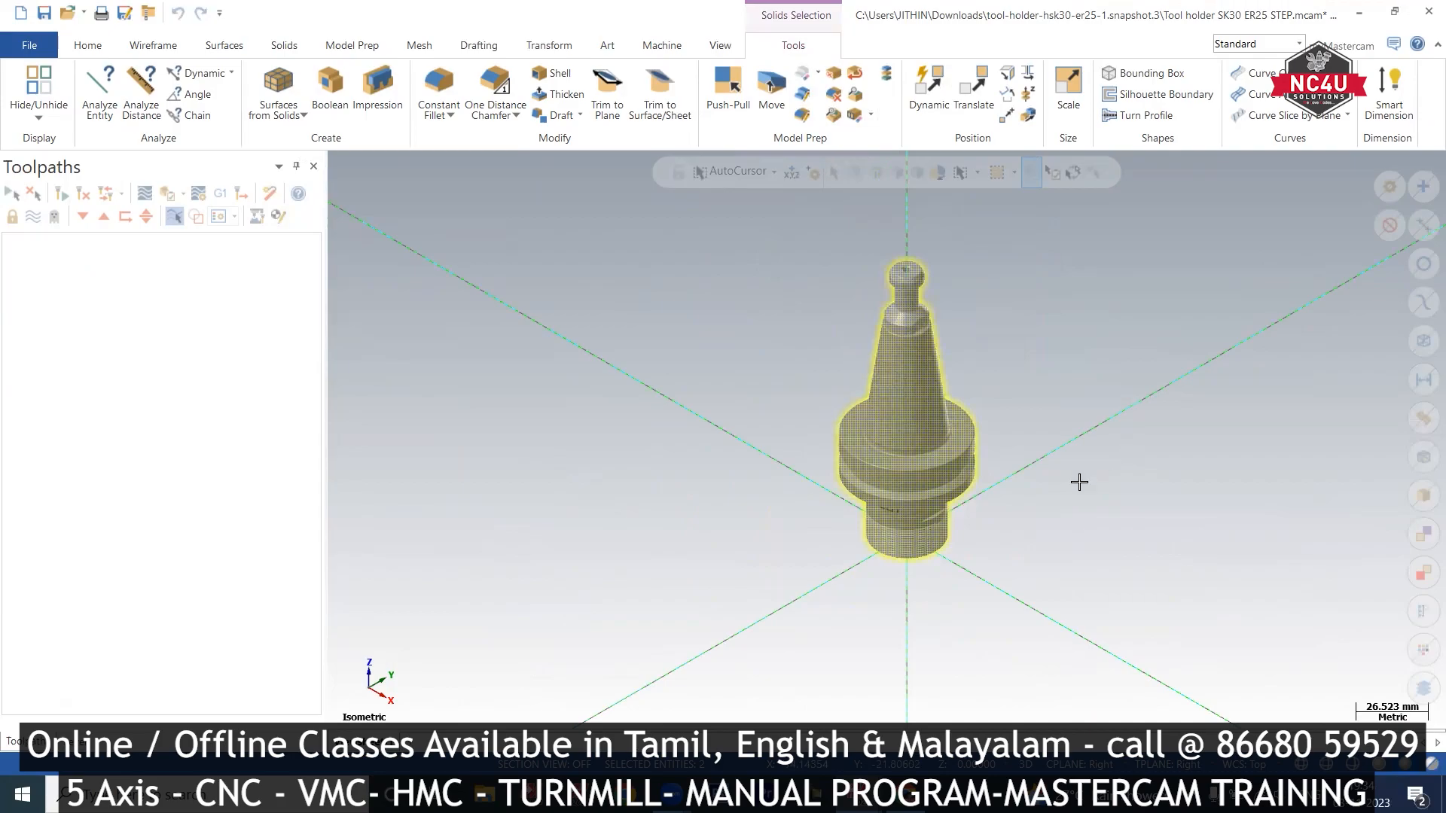
scroll(520, 396, "down", 3)
scroll(959, 407, "up", 1)
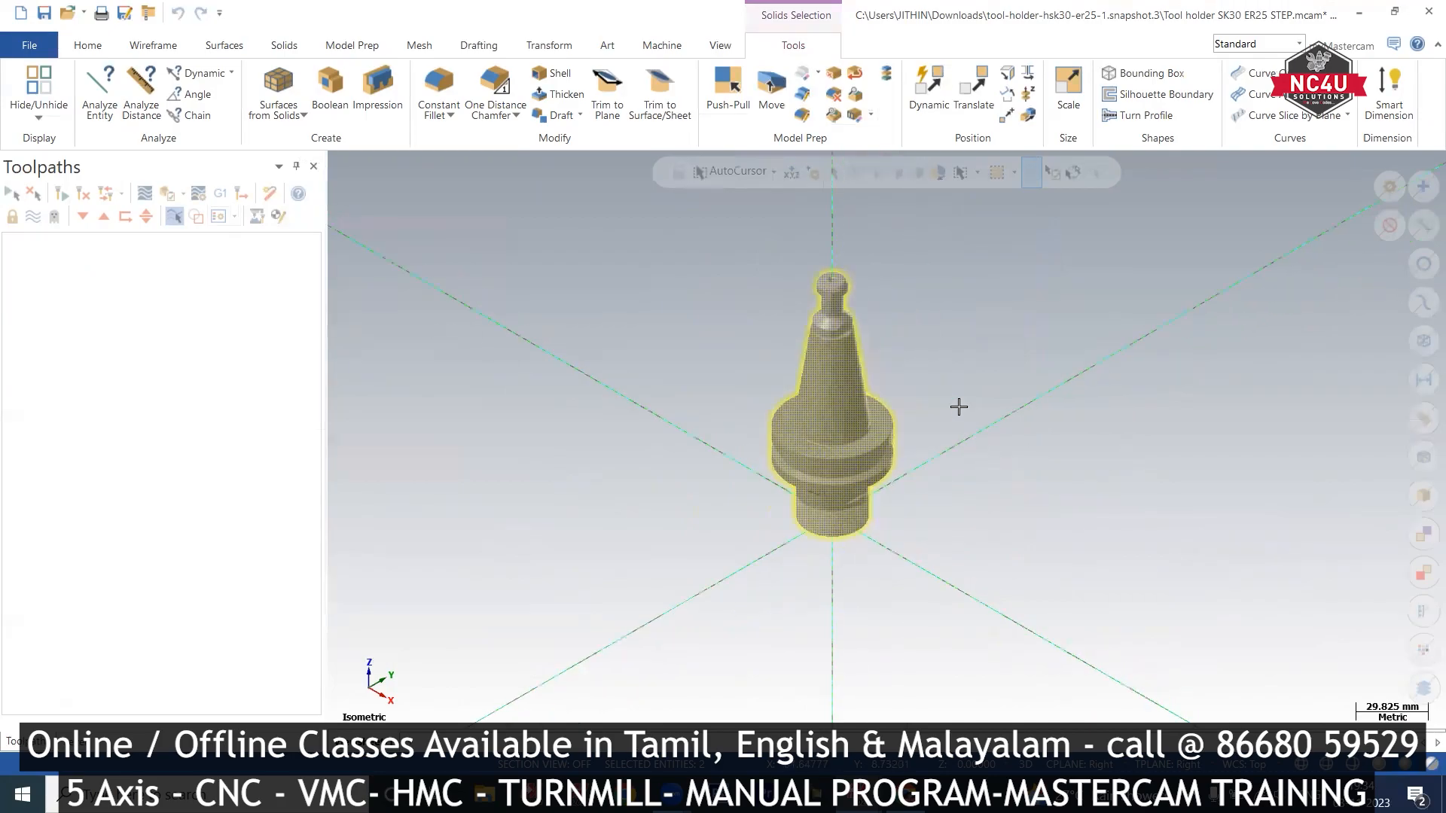
scroll(959, 407, "up", 1)
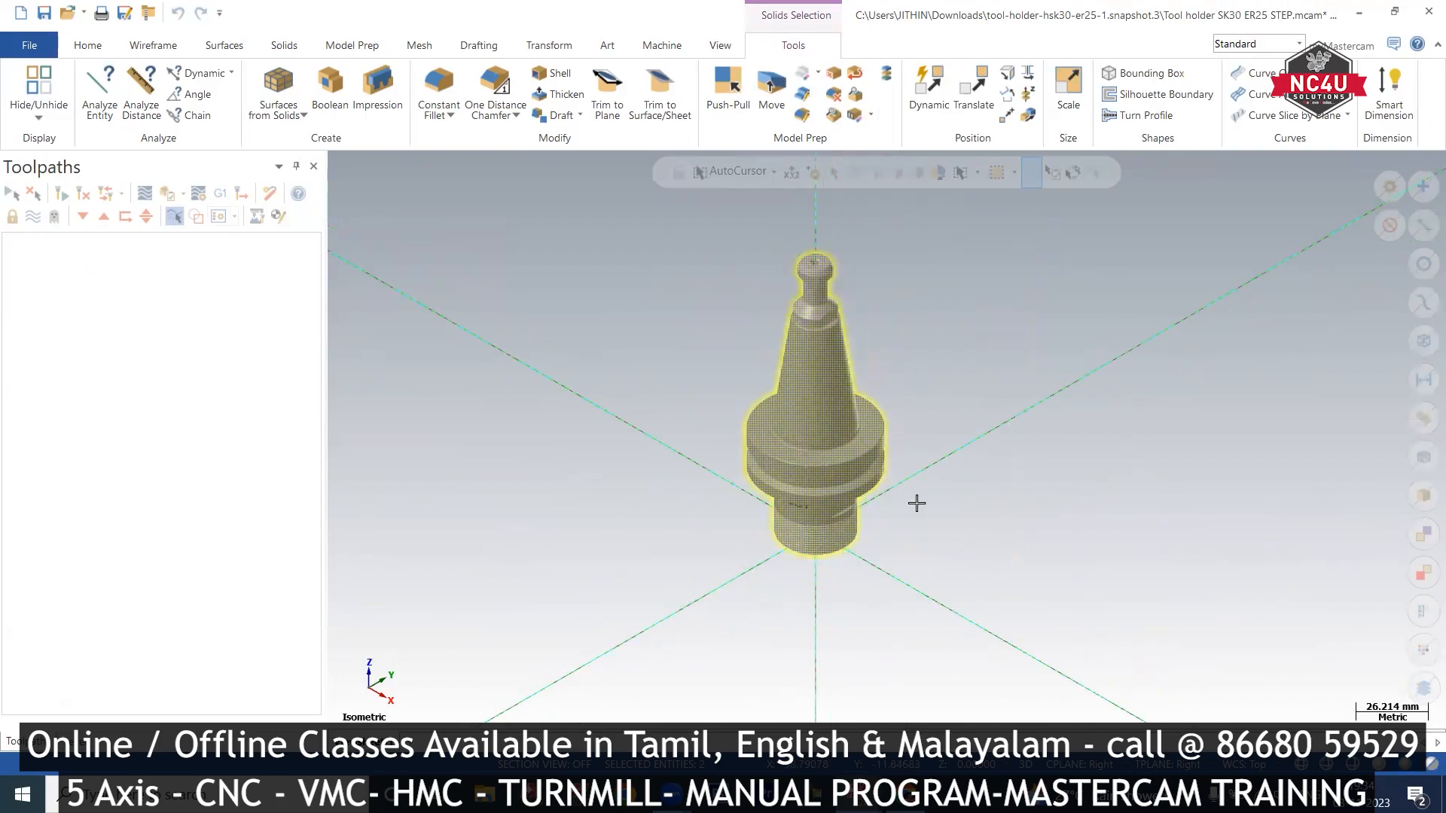
Step: Switch back to the sample.mcam window and close its backplot
left_click(858, 795)
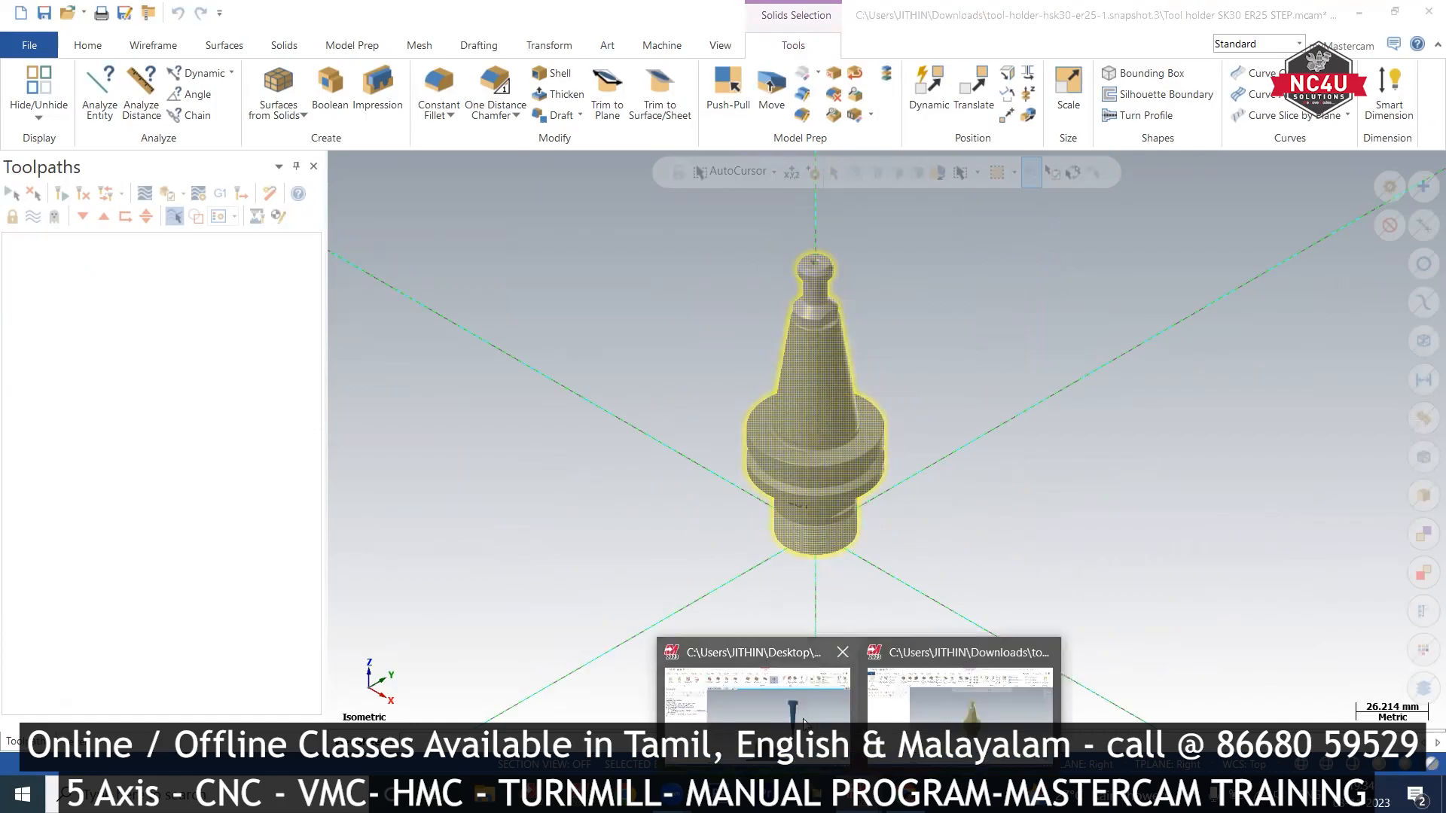
left_click(757, 693)
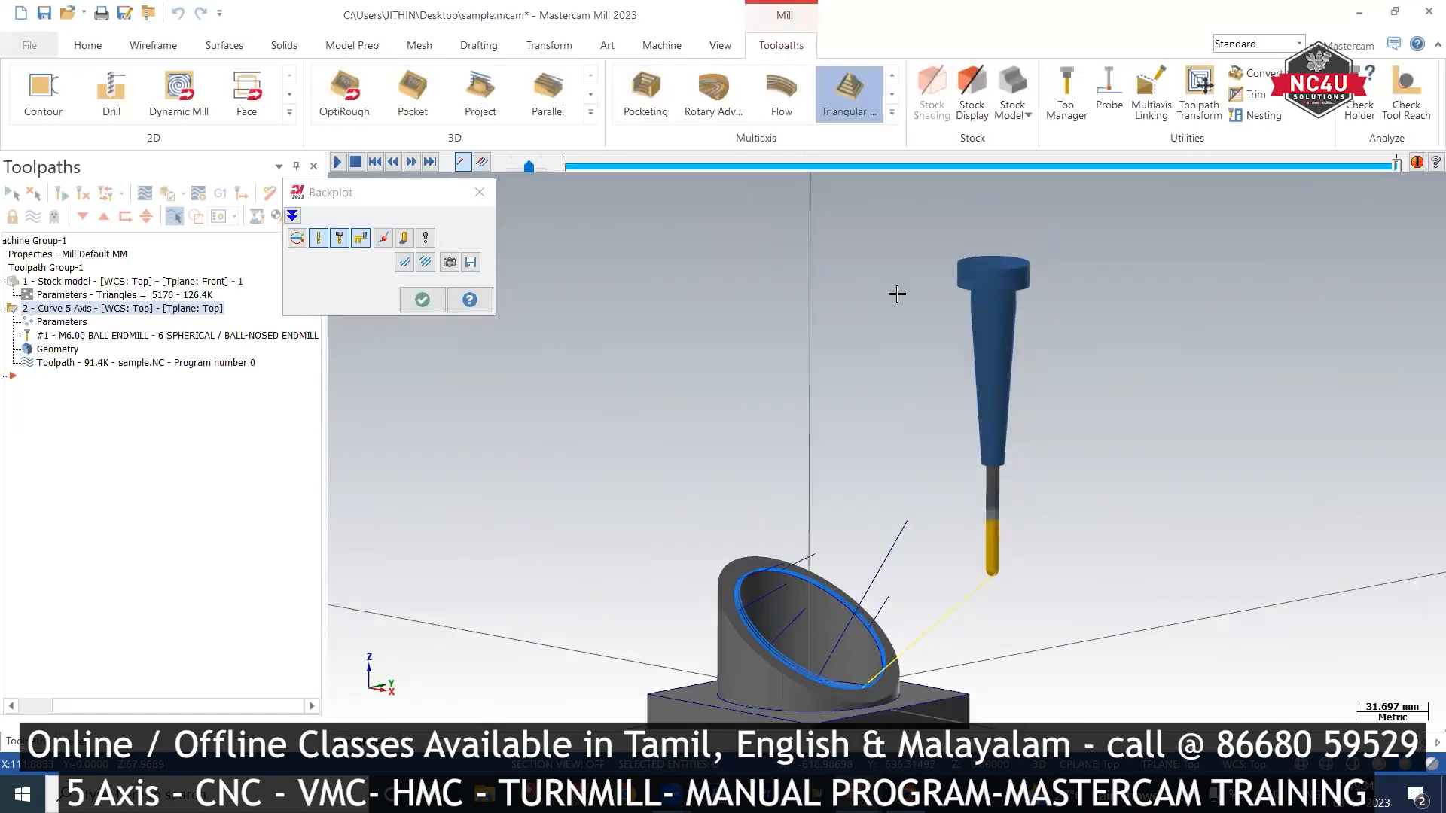
key("Escape")
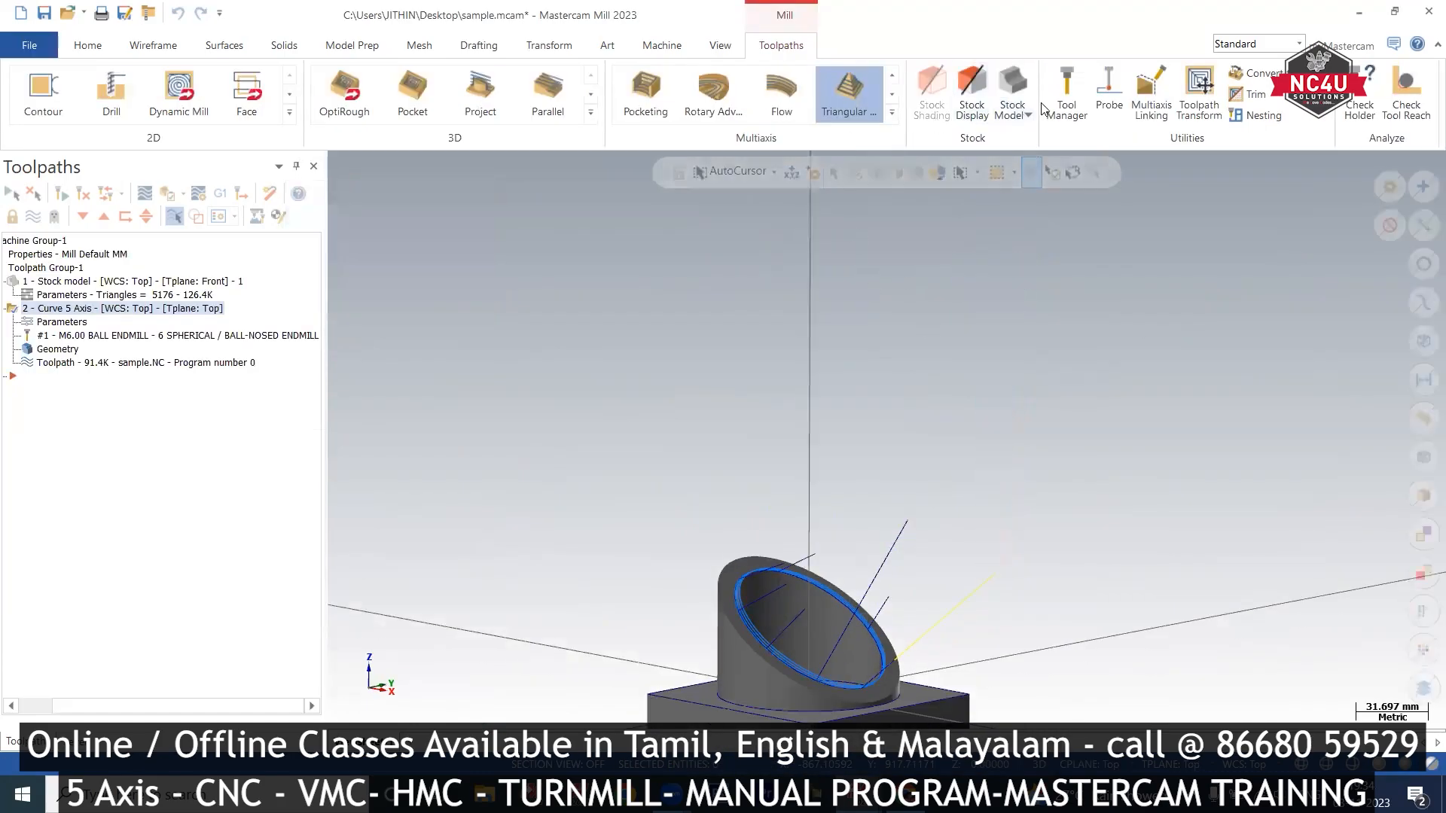
Step: Open the 6 mm ball endmill's holder for editing from the Tool Manager and clear all of its existing segment geometry
left_click(1067, 98)
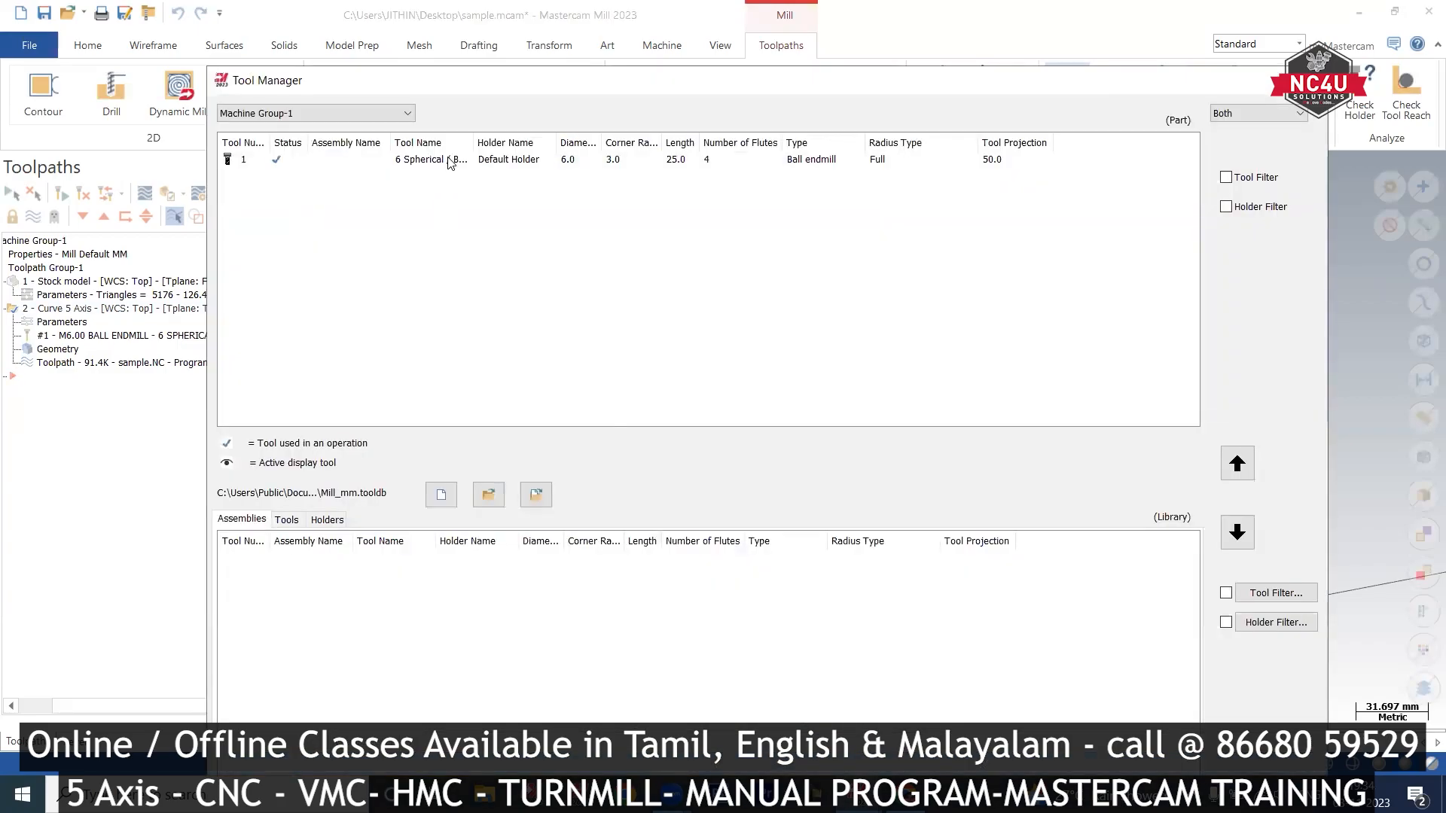
right_click(450, 161)
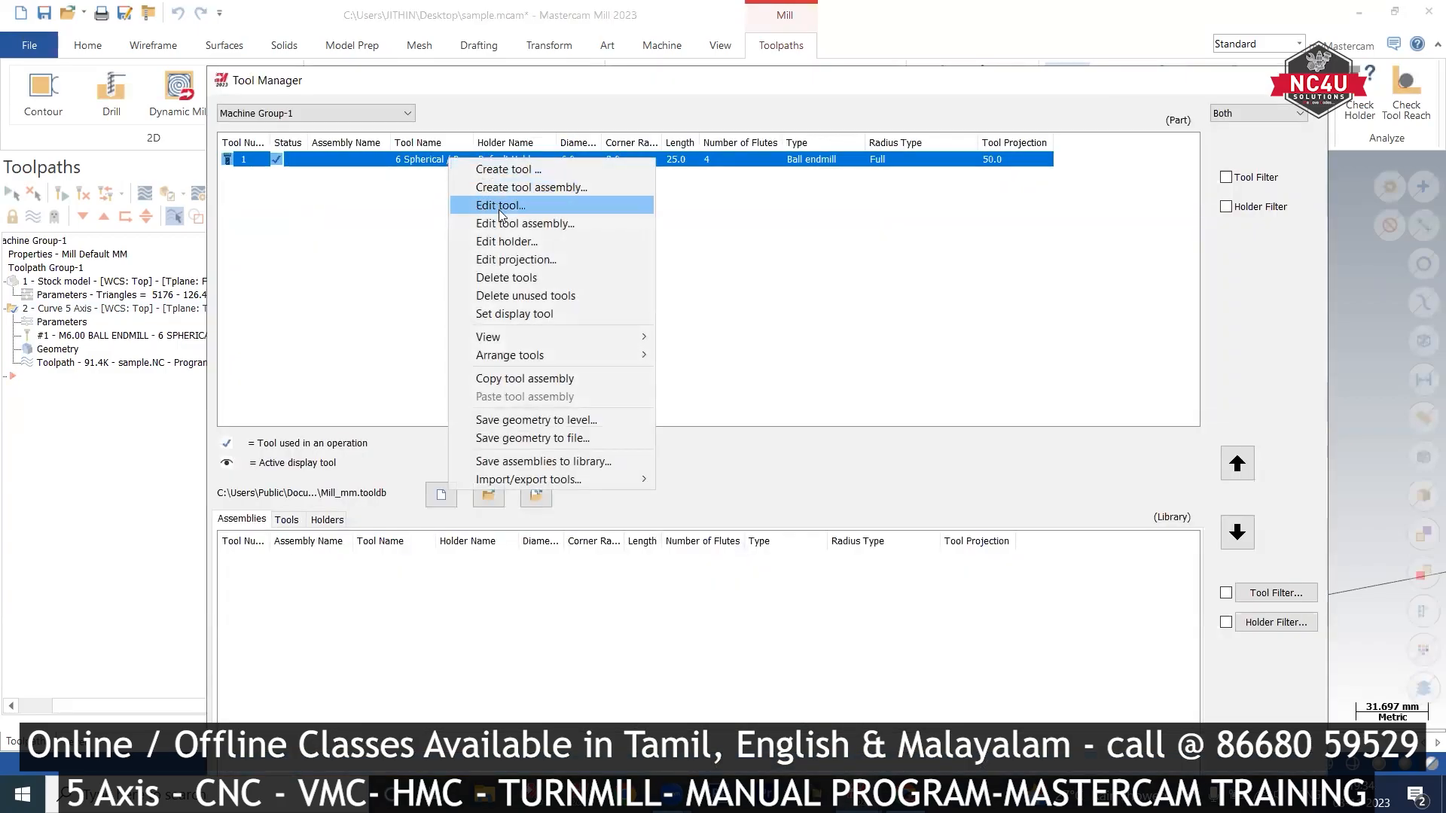
left_click(512, 241)
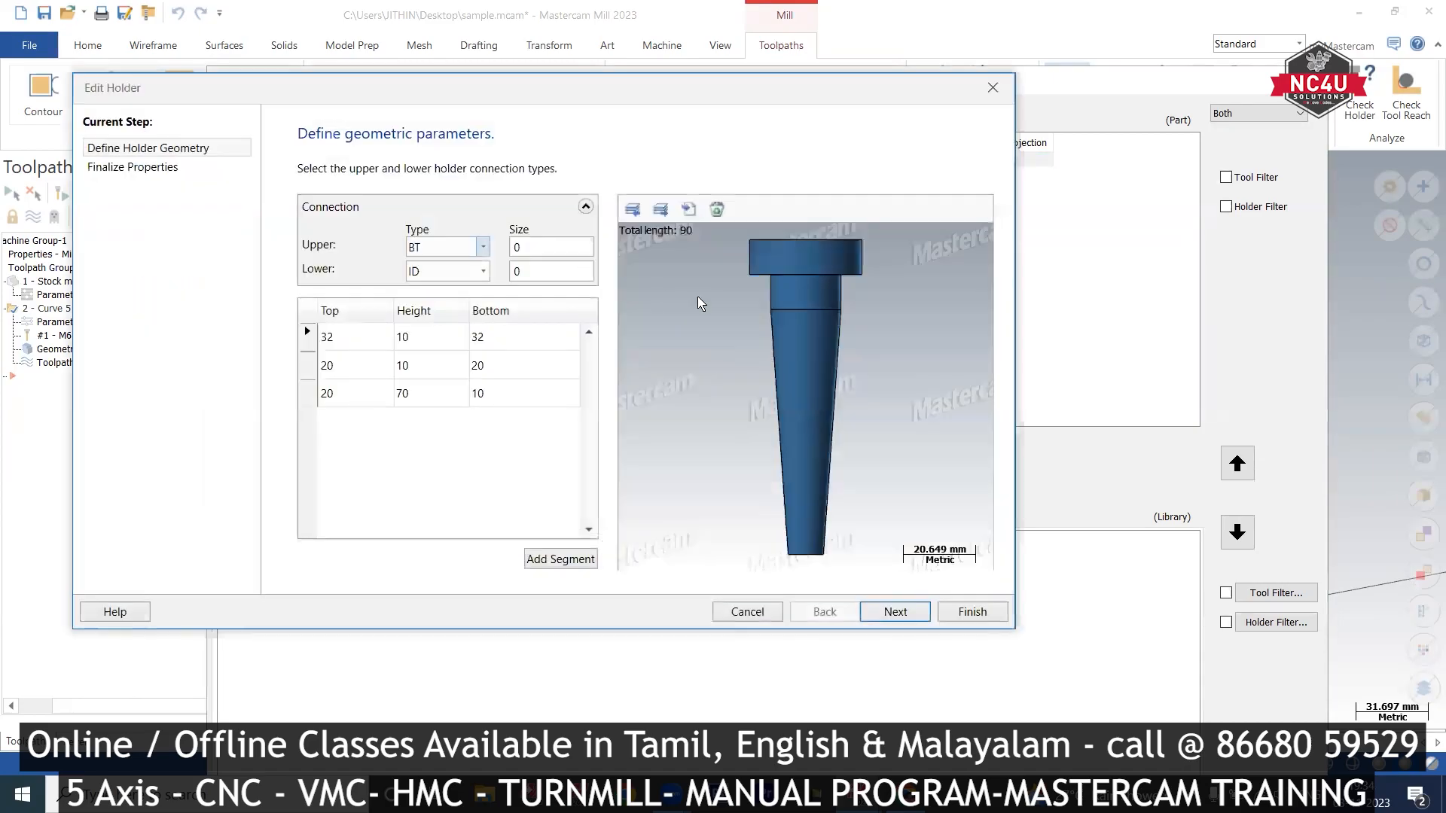
left_click(716, 211)
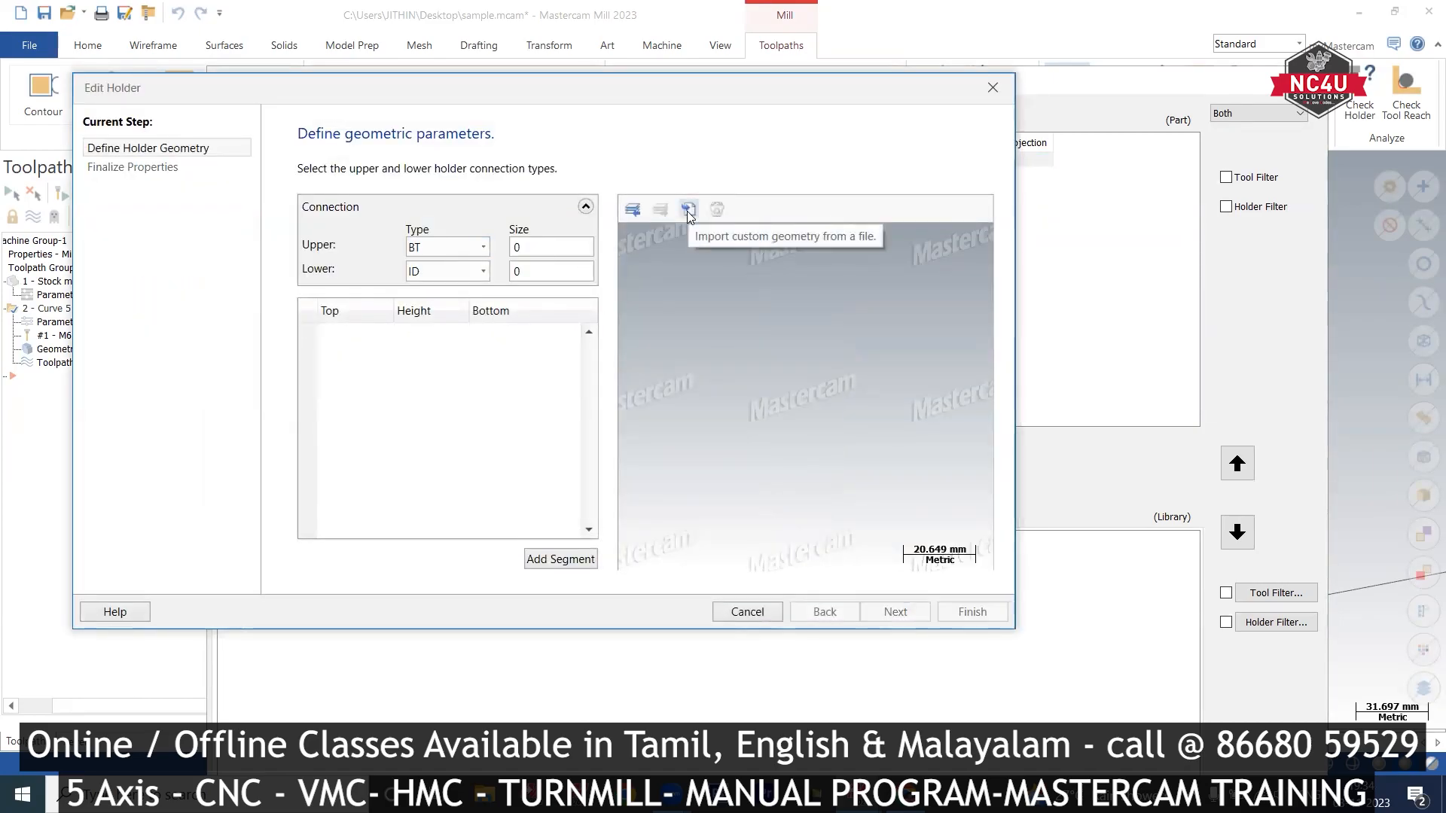
Step: Import the holder geometry from Tool holder SK30 ER25 STEP.STEP, then finish the holder and close the Tool Manager
left_click(687, 211)
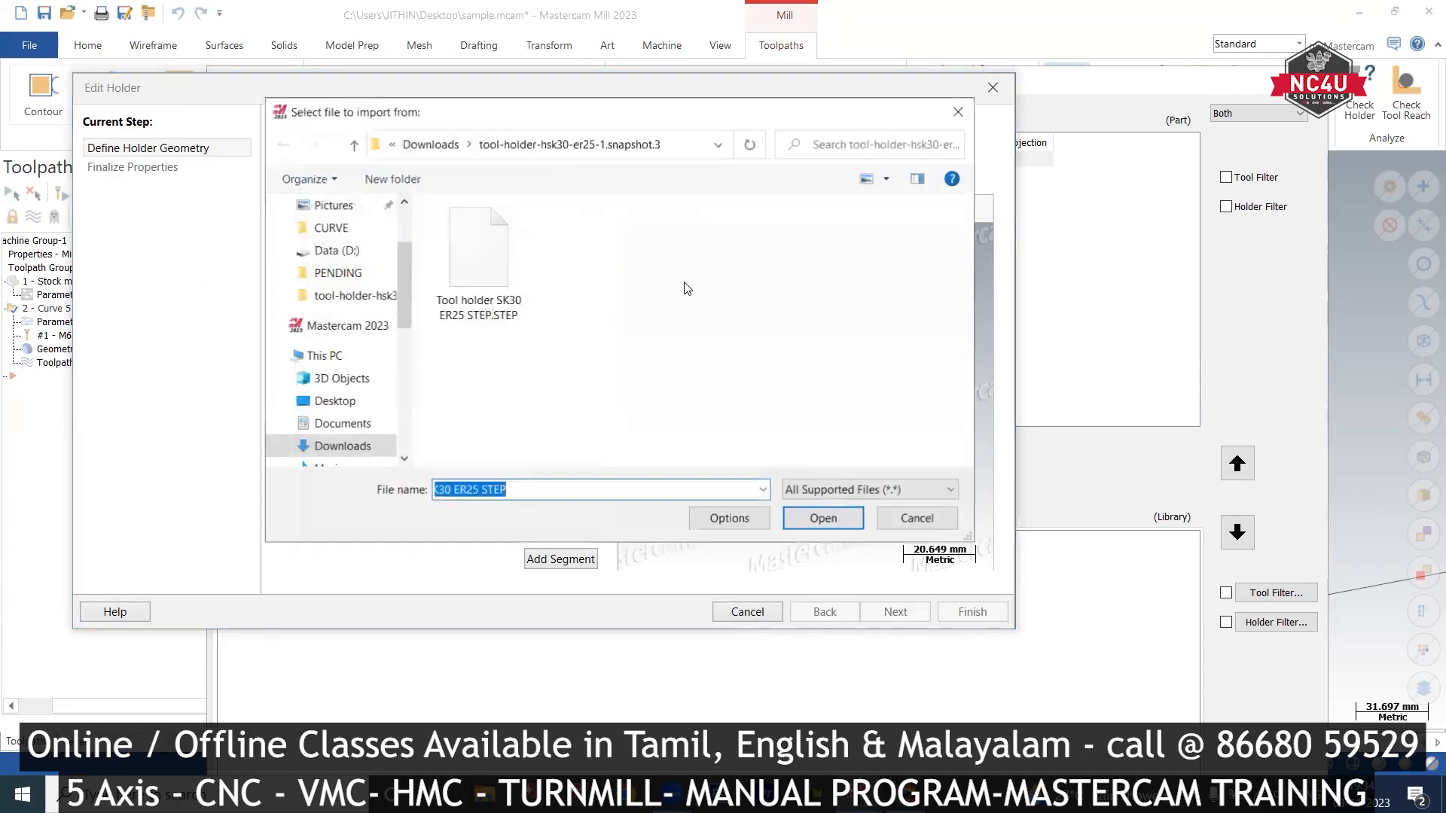
left_click(493, 280)
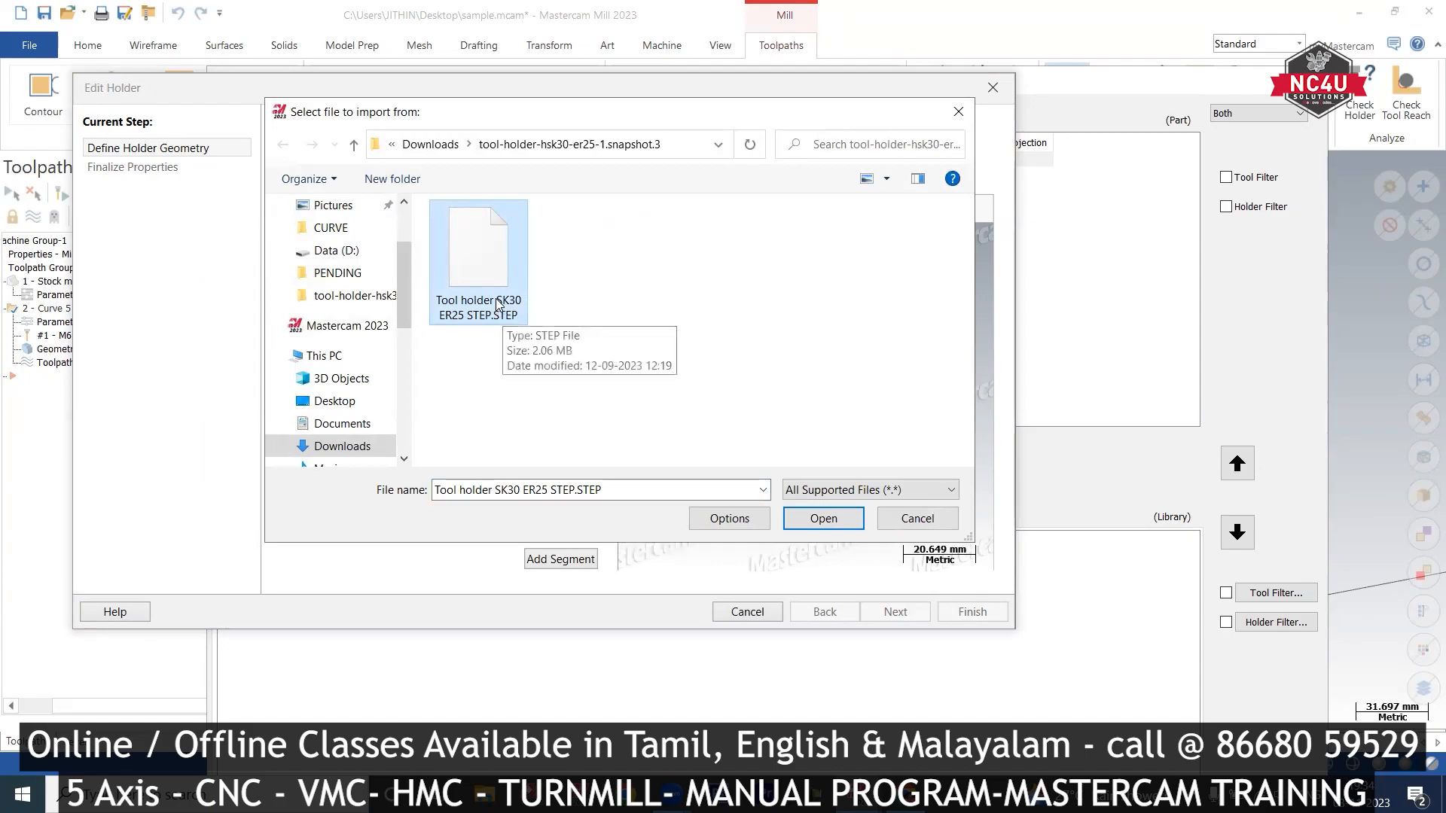
double_click(497, 304)
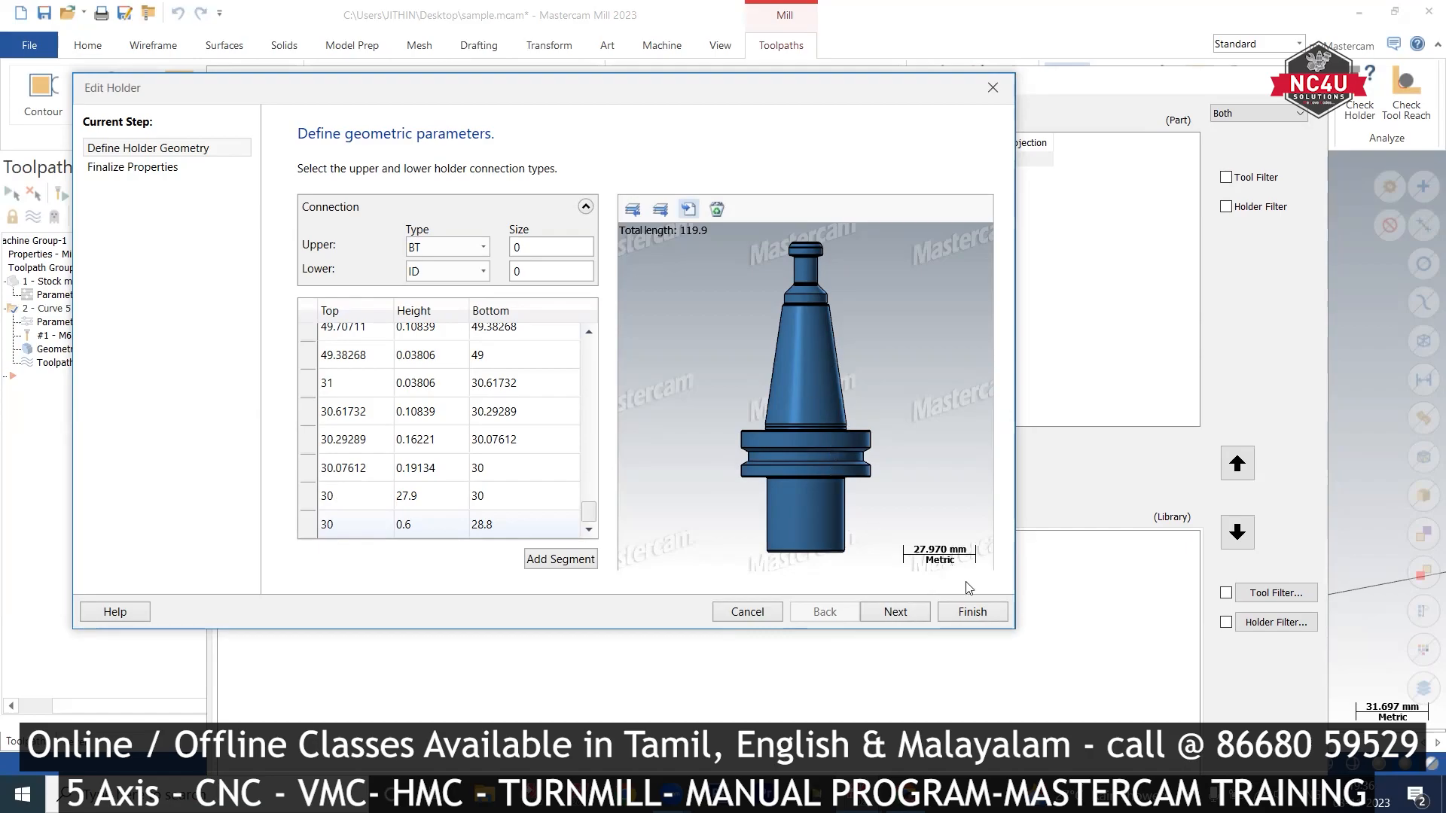
left_click(972, 612)
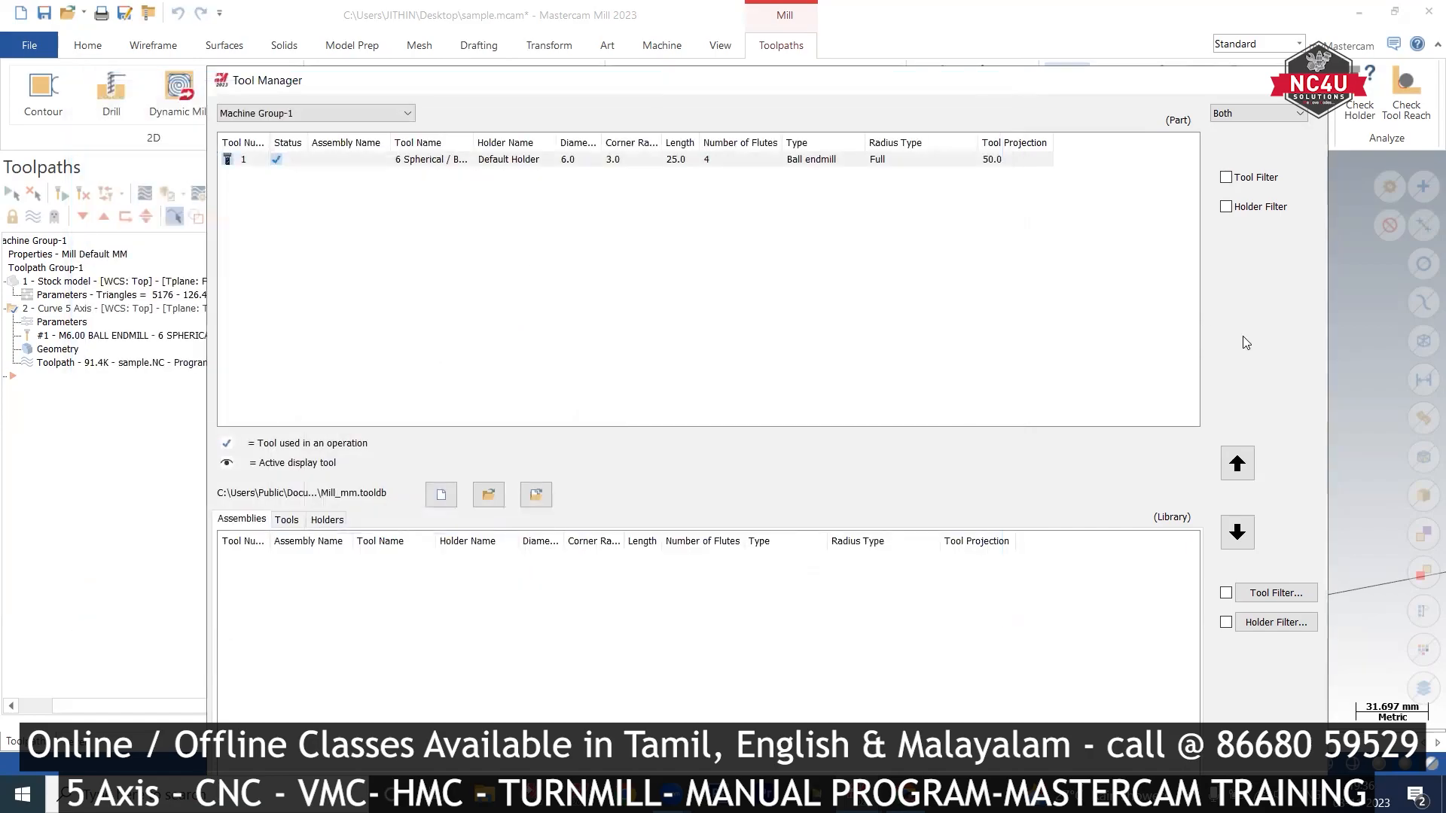
key("Escape")
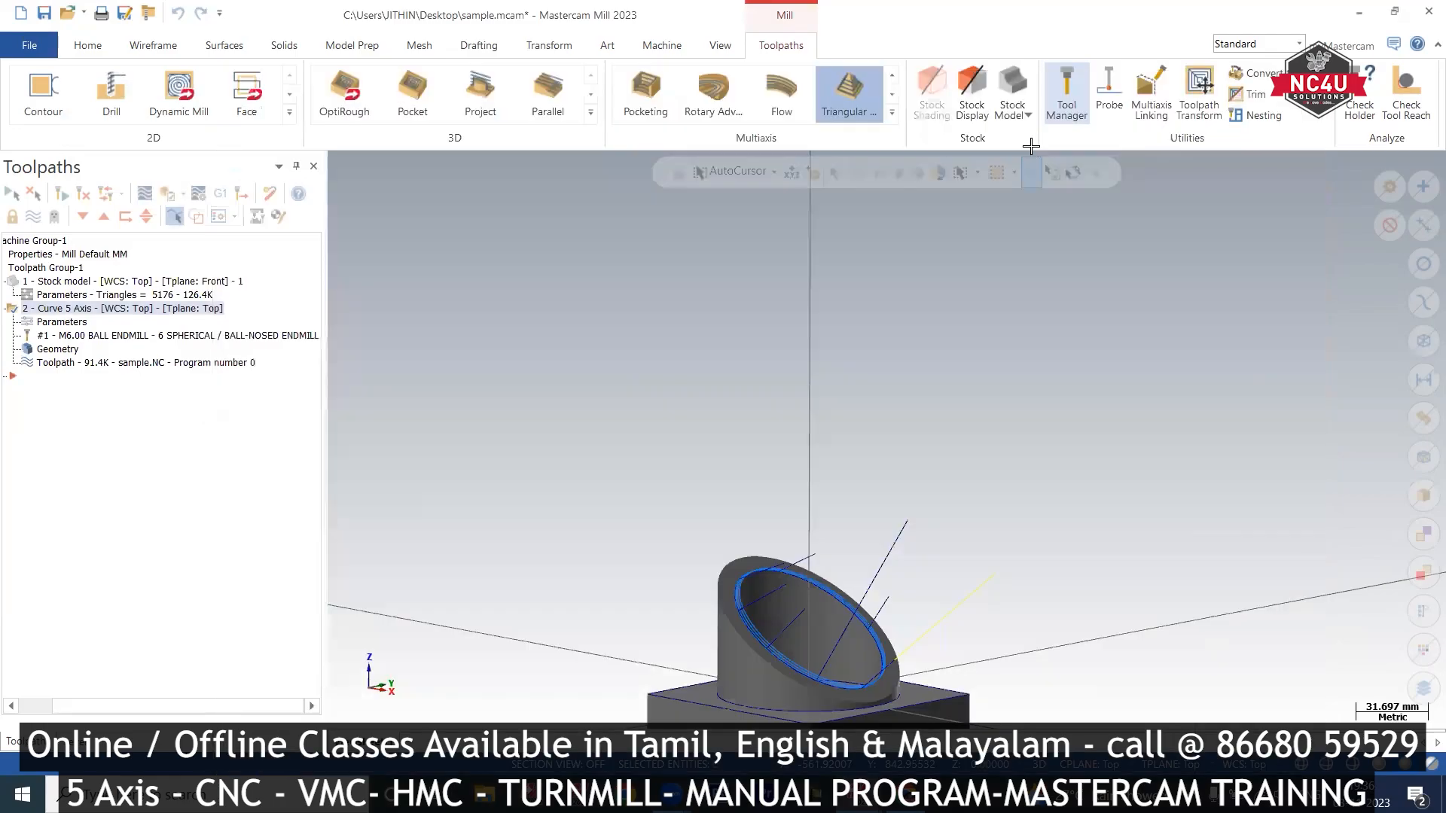
Step: Backplot the Curve 5 Axis toolpath through to its end and inspect the imported holder's motion around the part
left_click(148, 192)
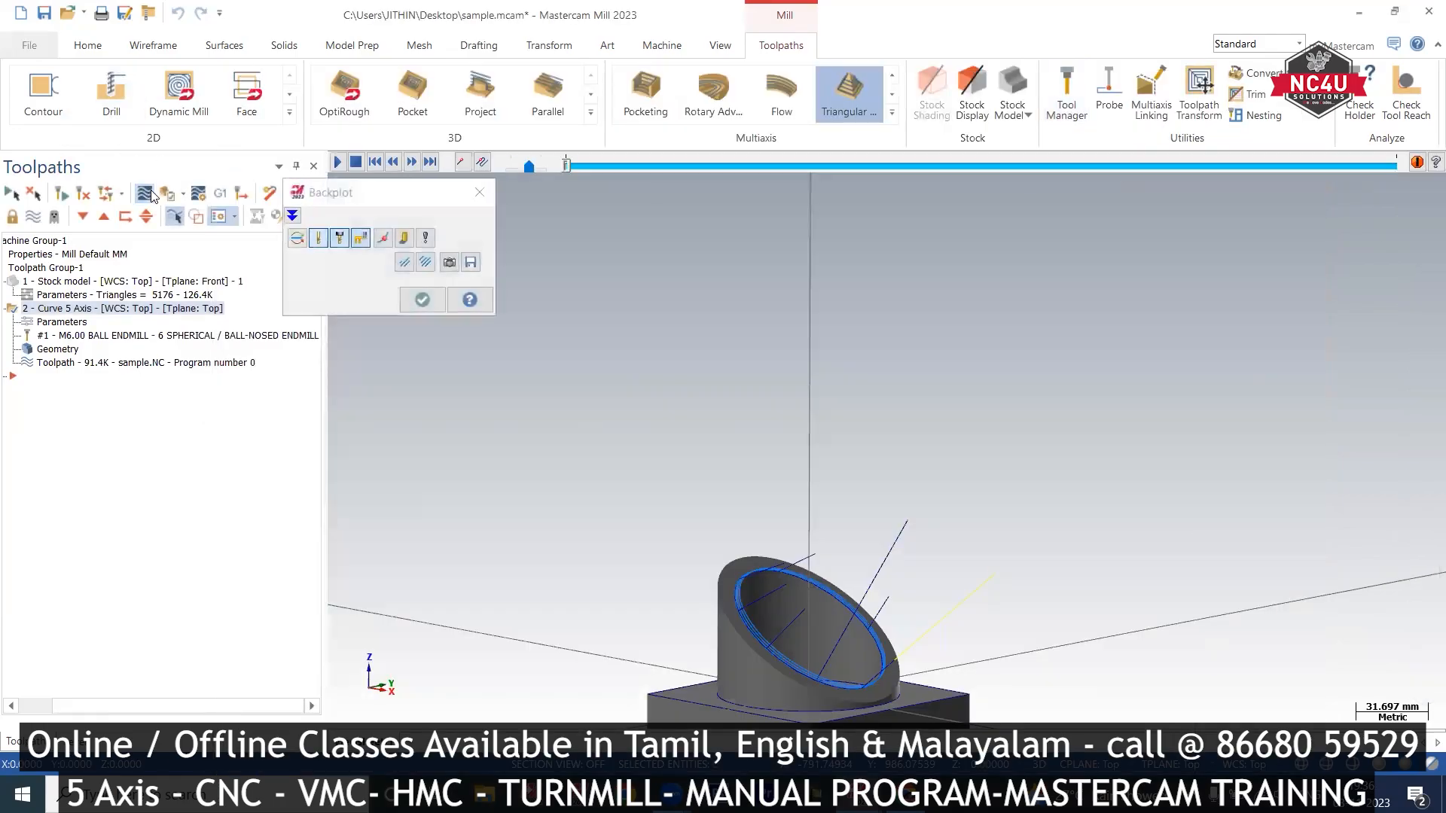
scroll(632, 369, "up", 1)
key("s")
key("s")
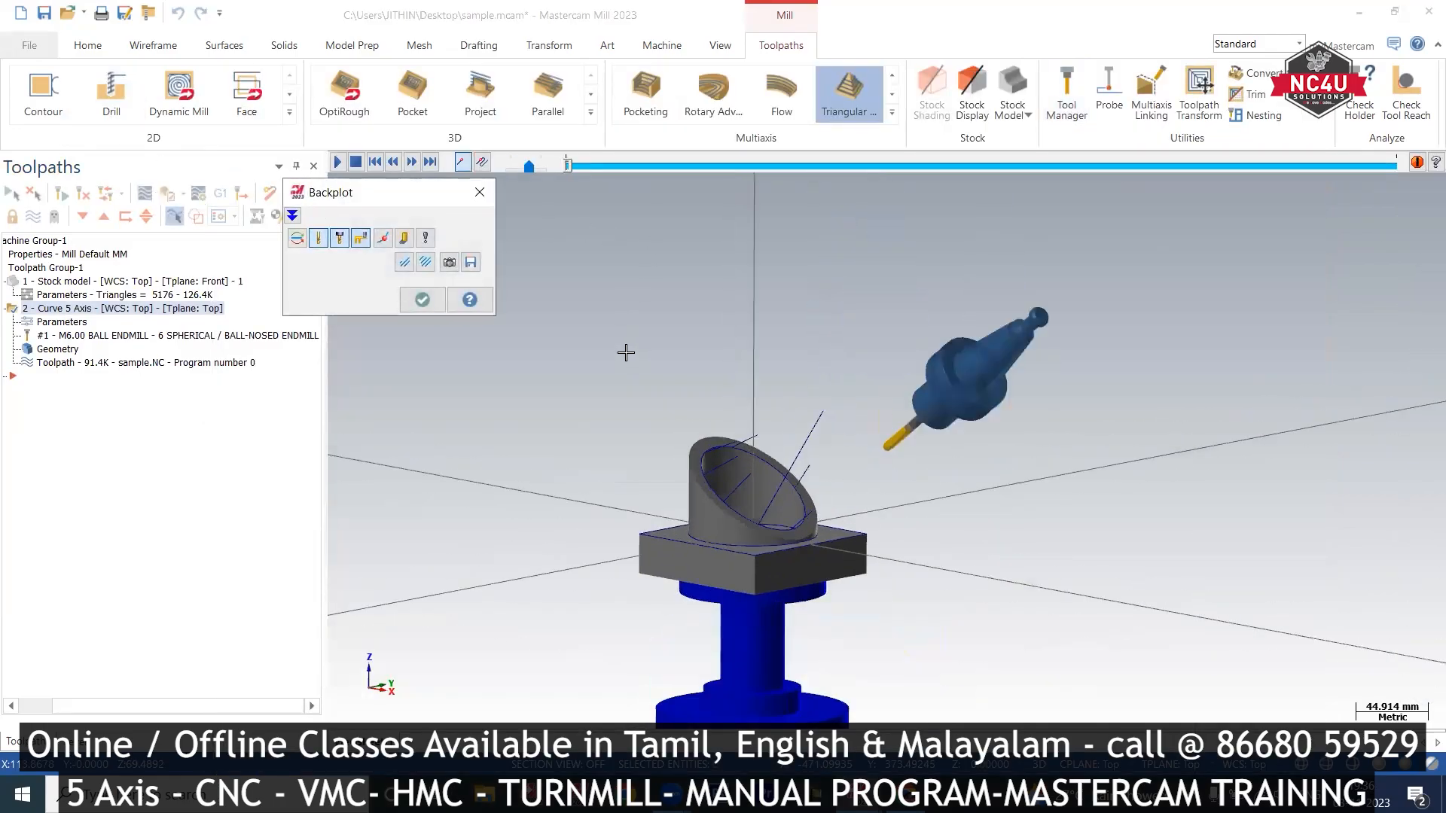
scroll(776, 441, "up", 2)
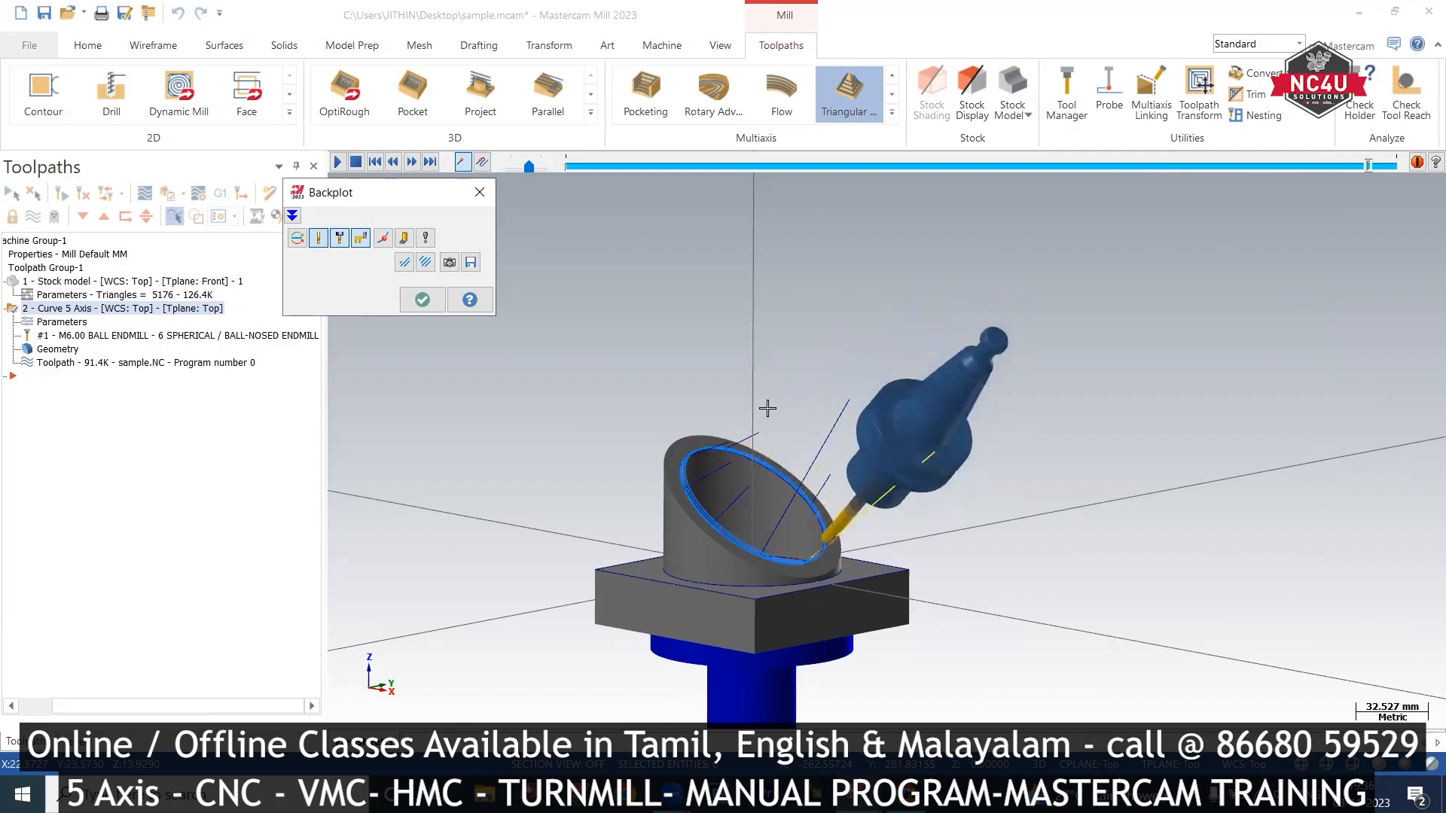
scroll(845, 455, "down", 4)
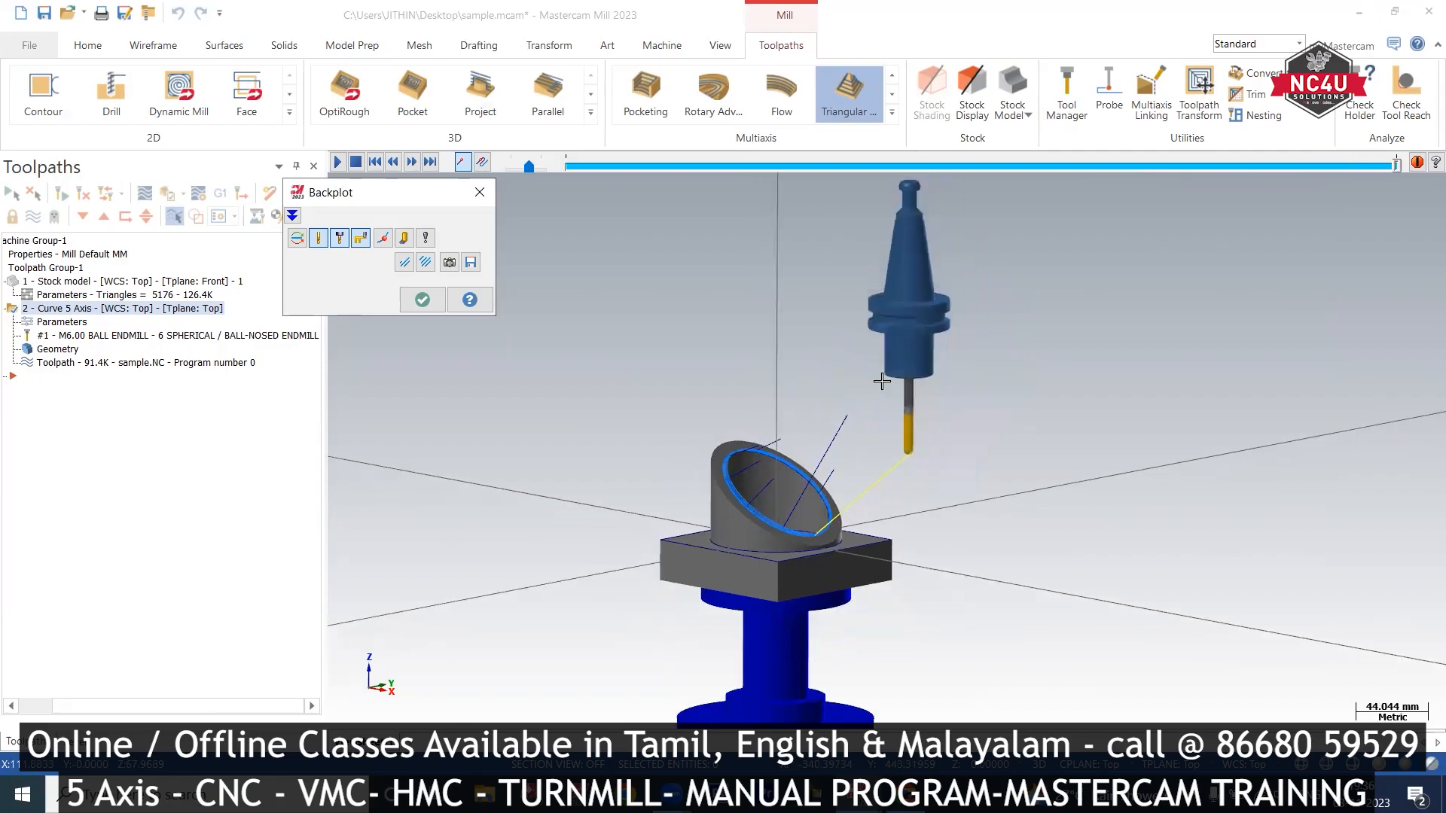